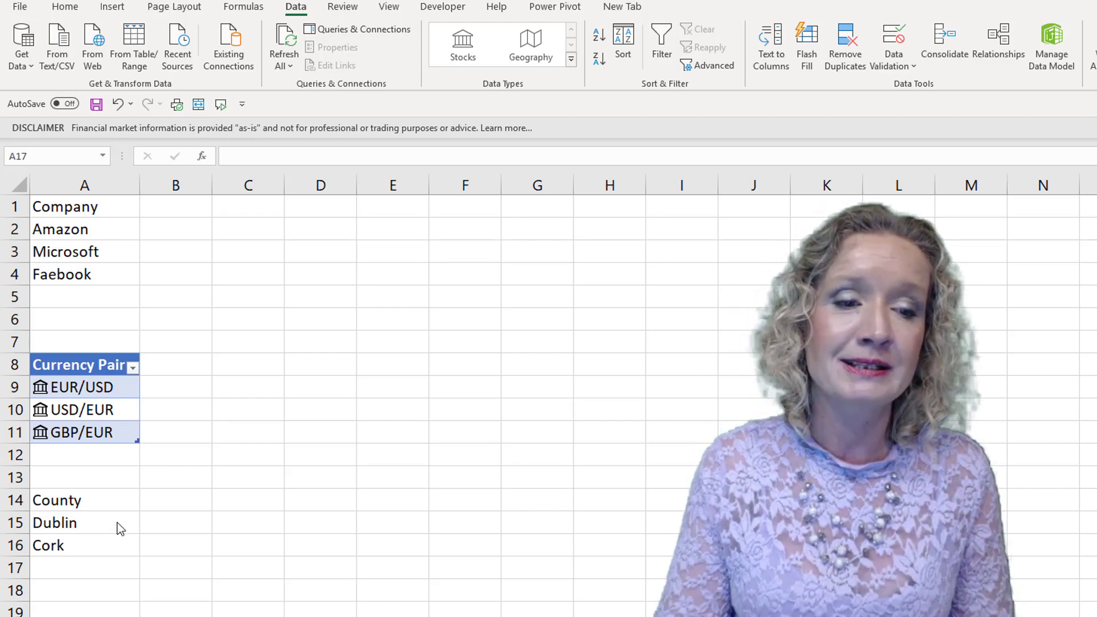
- Convert Dublin and Cork (A15:A16) to Geography data, matching Cork to County Cork, Ireland
{"action": "left_click", "coordinate": [108, 503]}
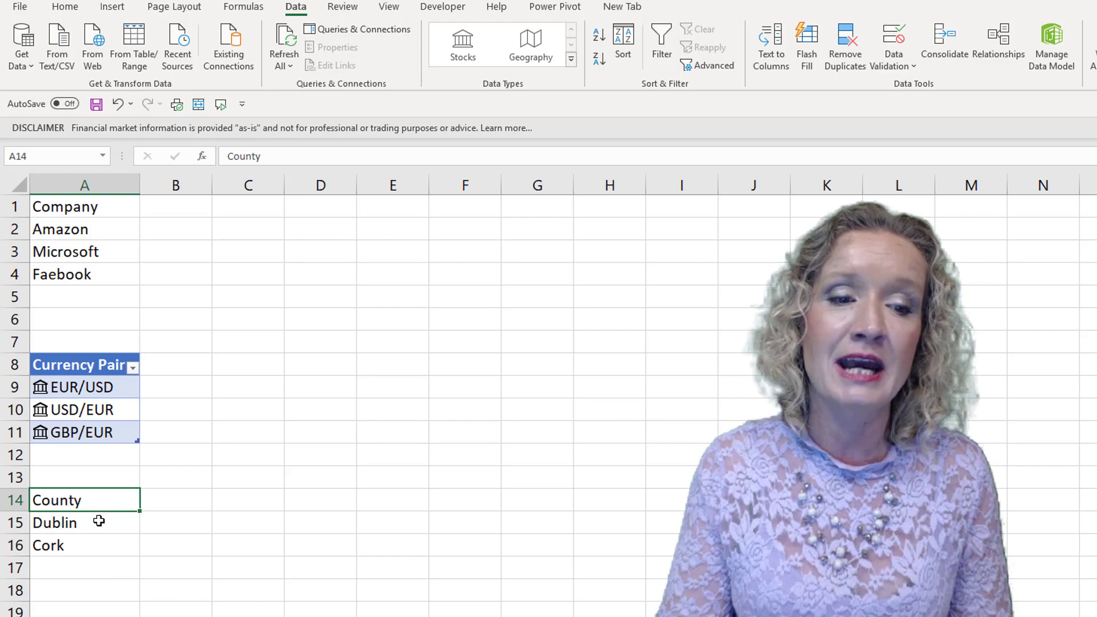
{"action": "left_click_drag", "start_coordinate": [98, 520], "coordinate": [98, 535]}
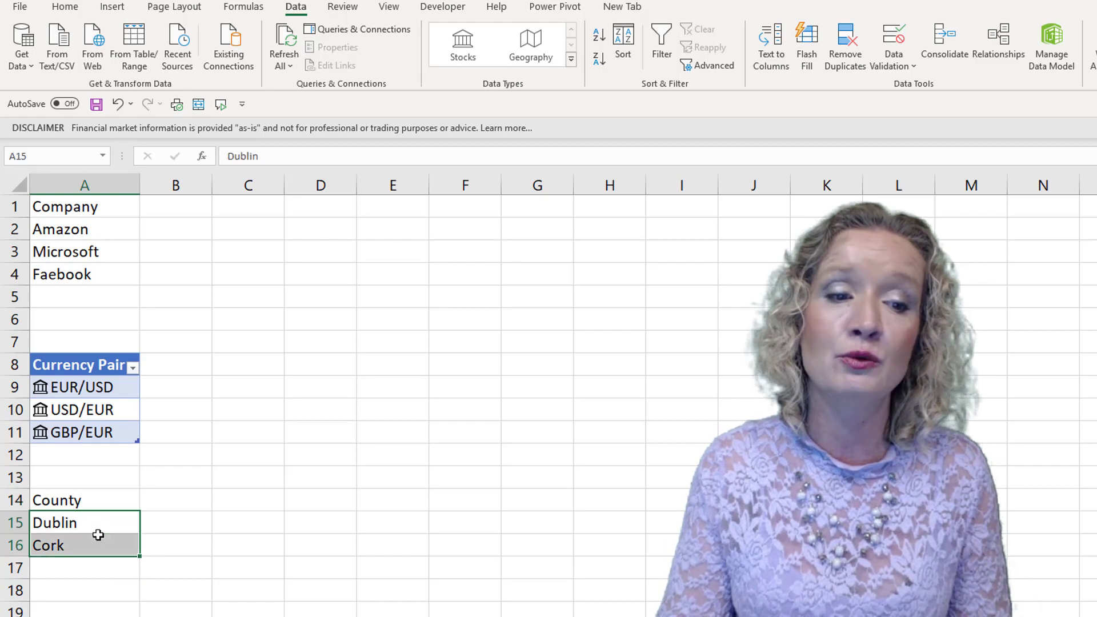
{"action": "left_click", "coordinate": [531, 57]}
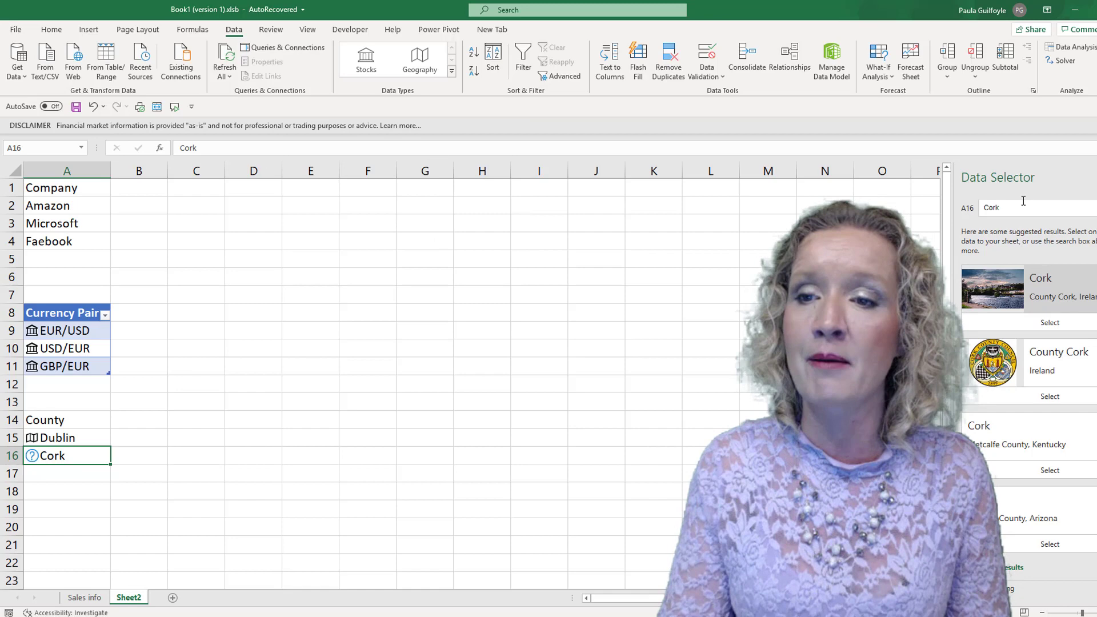
{"action": "left_click", "coordinate": [1042, 323]}
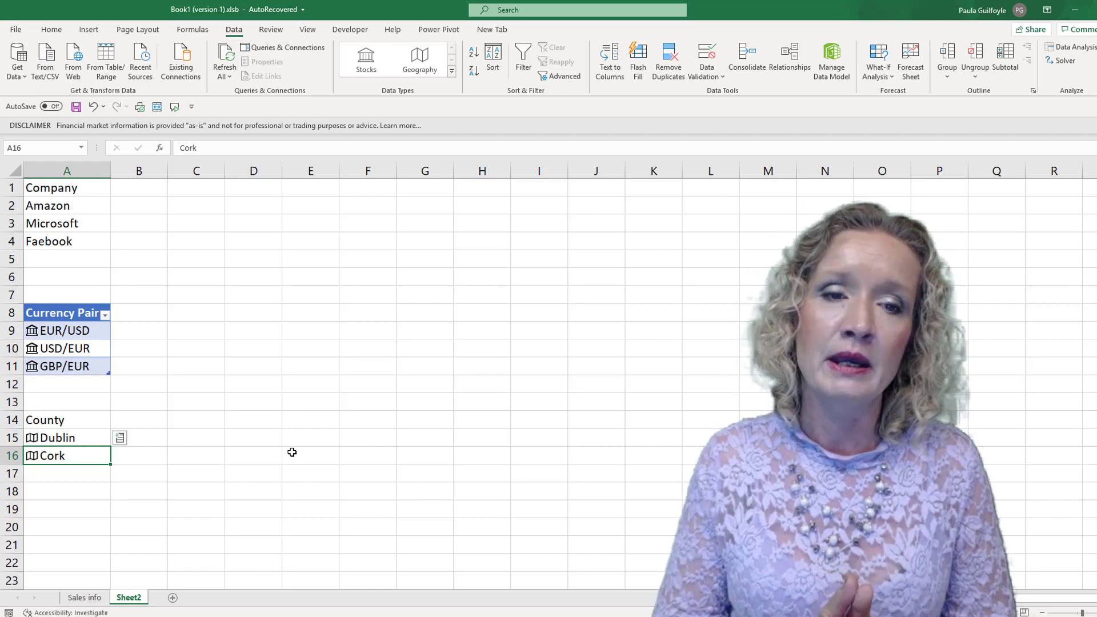
- Insert the Area field beside Dublin and Cork, giving 115 and 37
{"action": "left_click", "coordinate": [79, 422]}
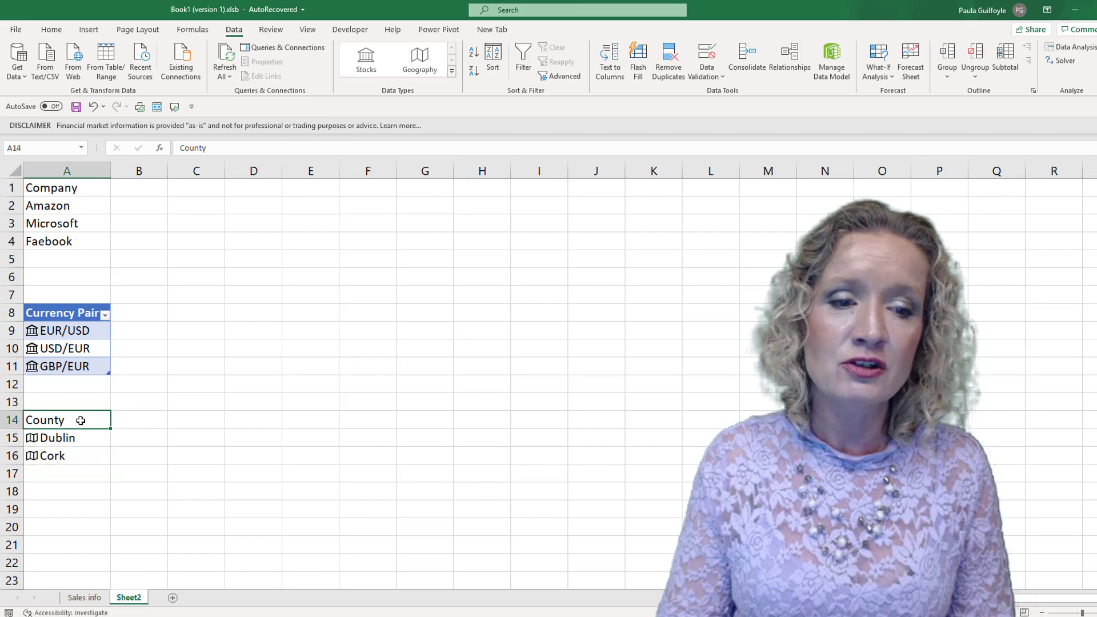
{"action": "left_click_drag", "start_coordinate": [78, 436], "coordinate": [80, 455]}
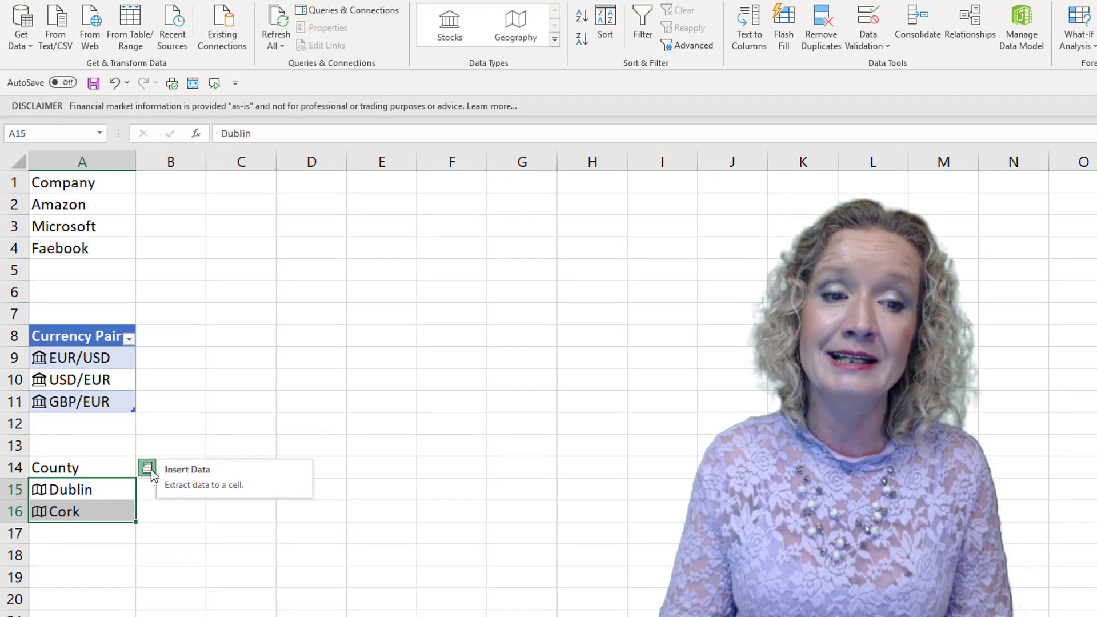
{"action": "left_click", "coordinate": [147, 468]}
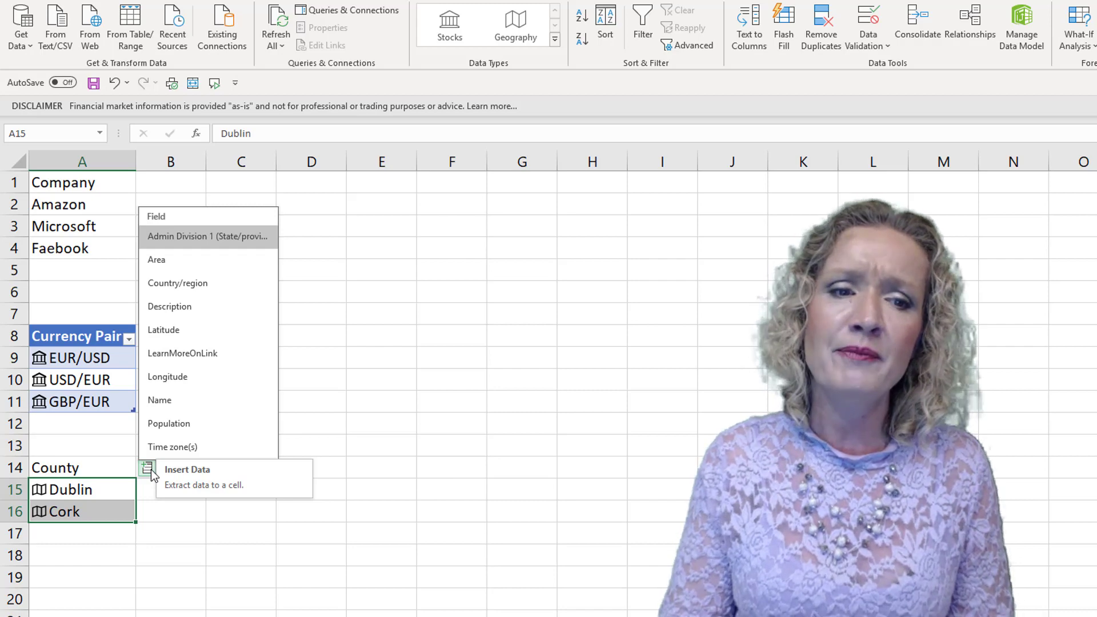
{"action": "left_click", "coordinate": [174, 265]}
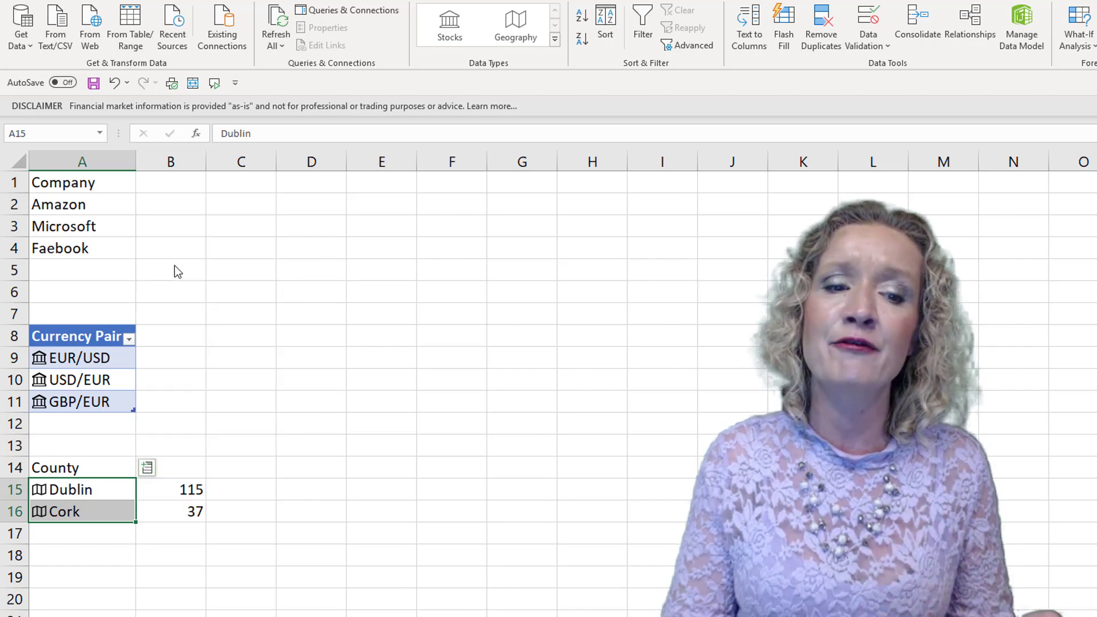
{"action": "left_click", "coordinate": [298, 458]}
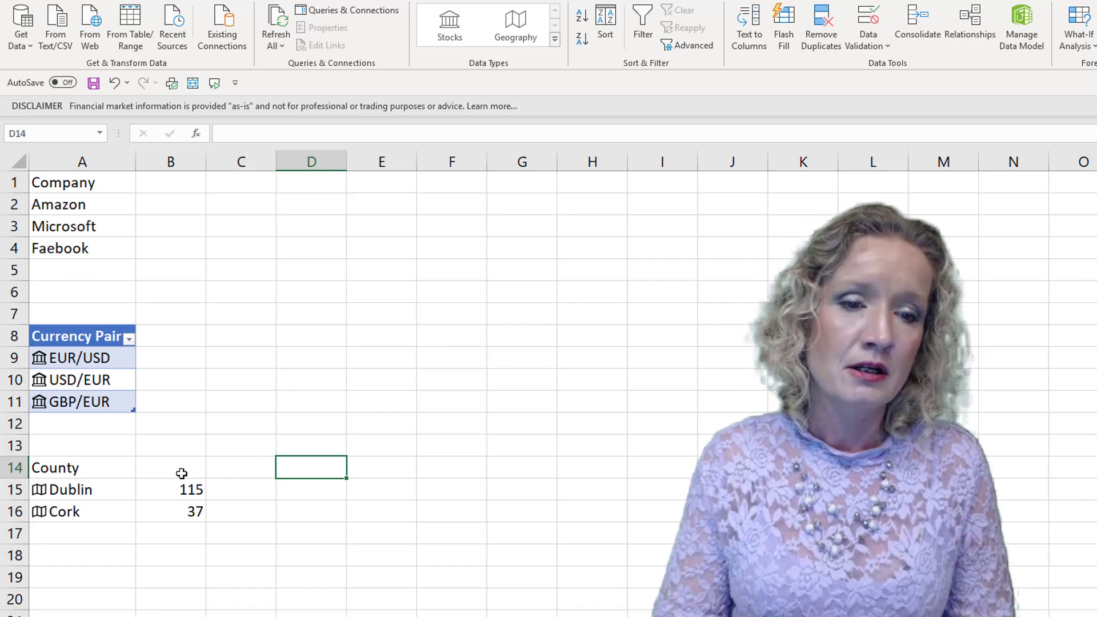
- Clear the loose Area values, make A14:A16 a table, and add an Area column (115, 37)
{"action": "left_click_drag", "start_coordinate": [182, 474], "coordinate": [178, 517]}
{"action": "key", "text": "Delete"}
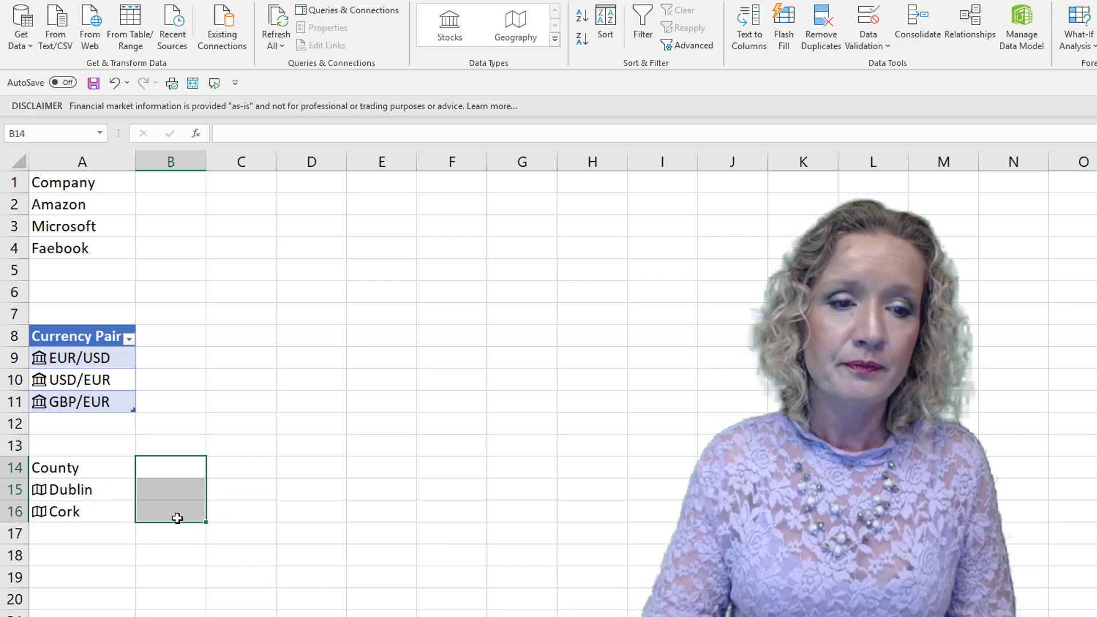
{"action": "left_click_drag", "start_coordinate": [103, 460], "coordinate": [91, 516]}
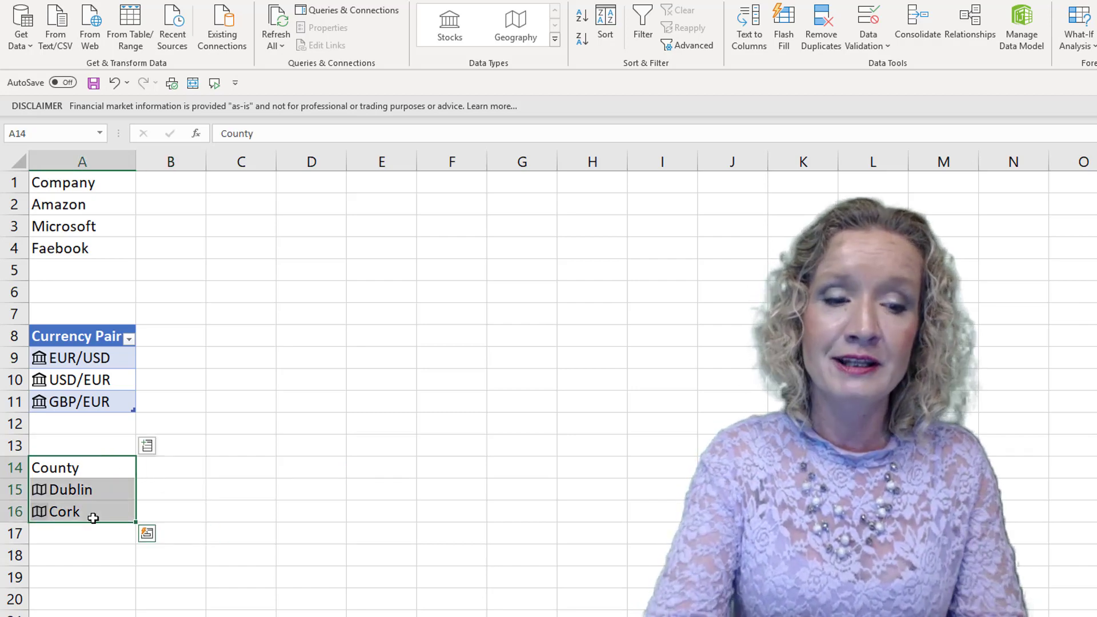
{"action": "key", "text": "ctrl+t"}
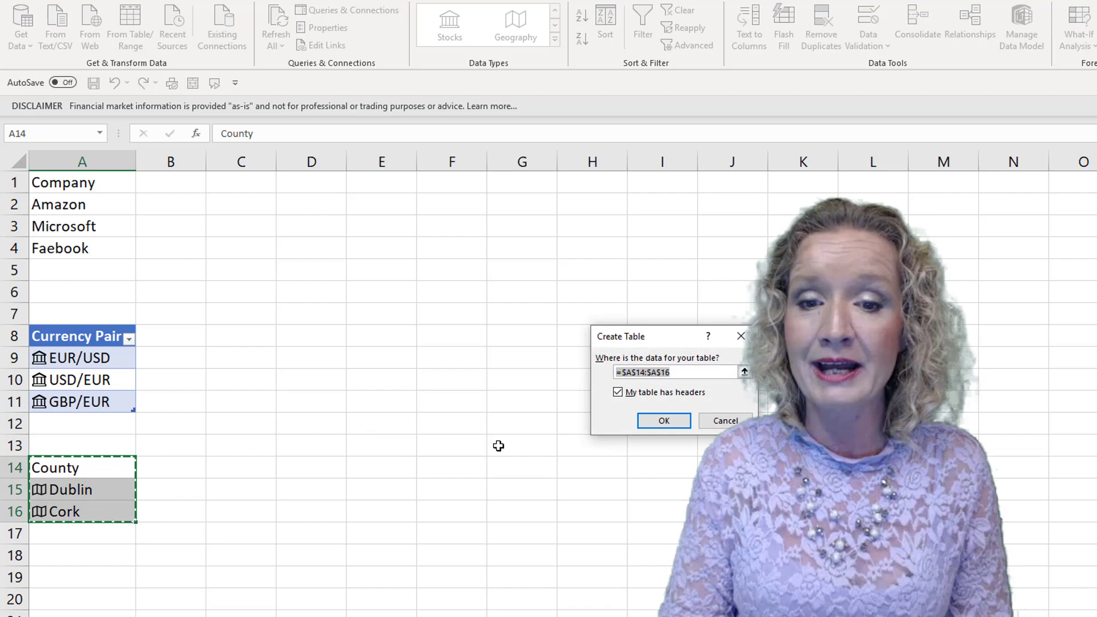
{"action": "left_click", "coordinate": [665, 423]}
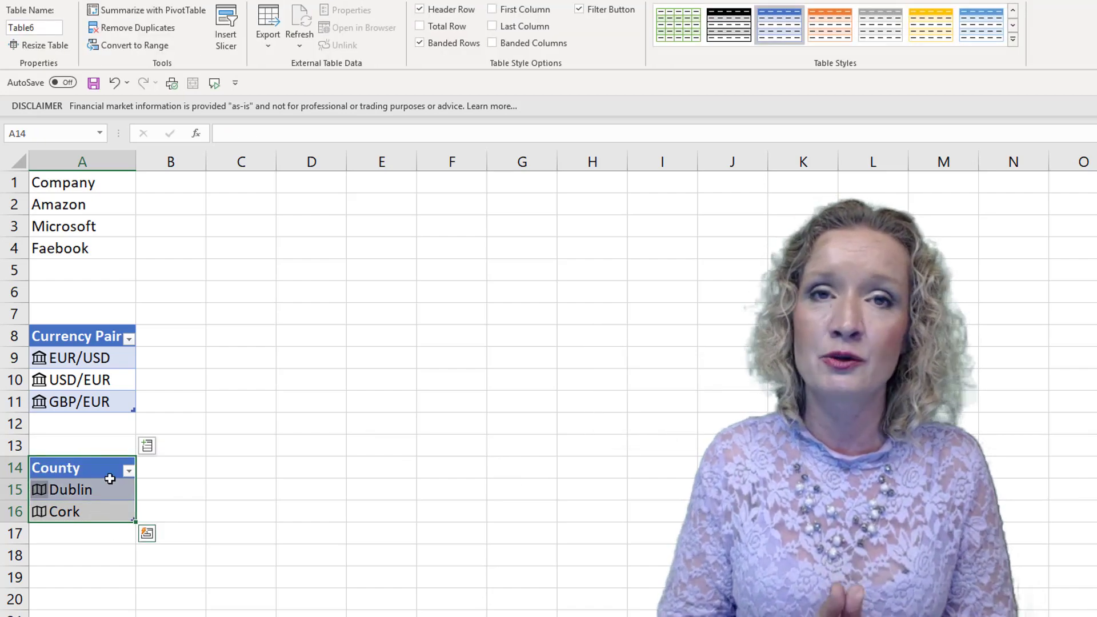
{"action": "left_click", "coordinate": [146, 448]}
{"action": "left_click", "coordinate": [158, 509]}
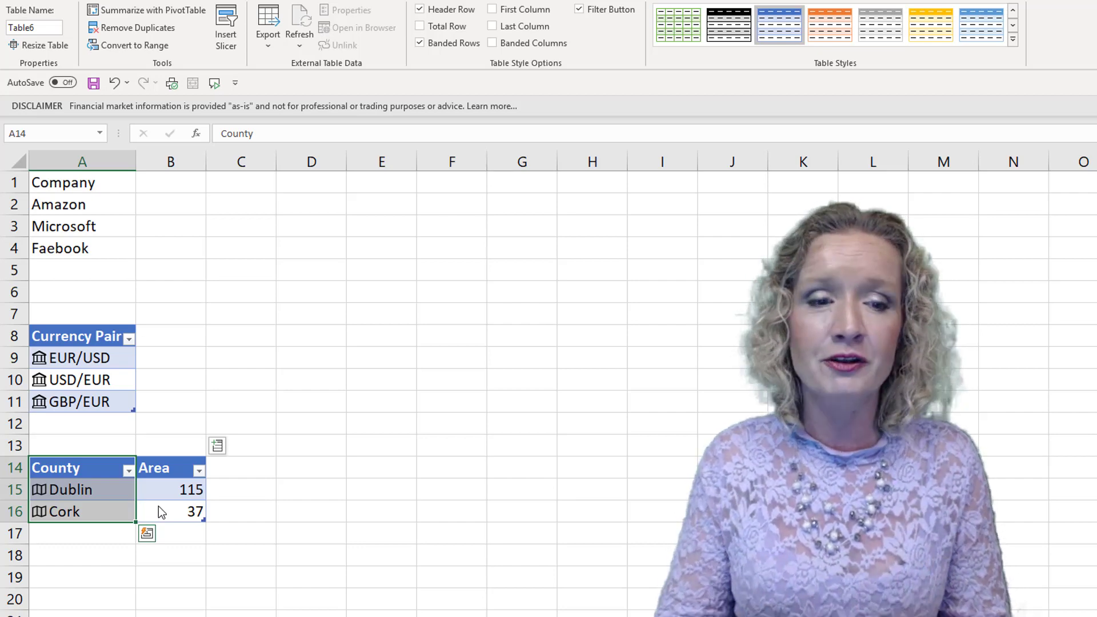
- Add a Population column in C14 via autocomplete, showing 525,383 and 125,622
{"action": "left_click", "coordinate": [227, 472]}
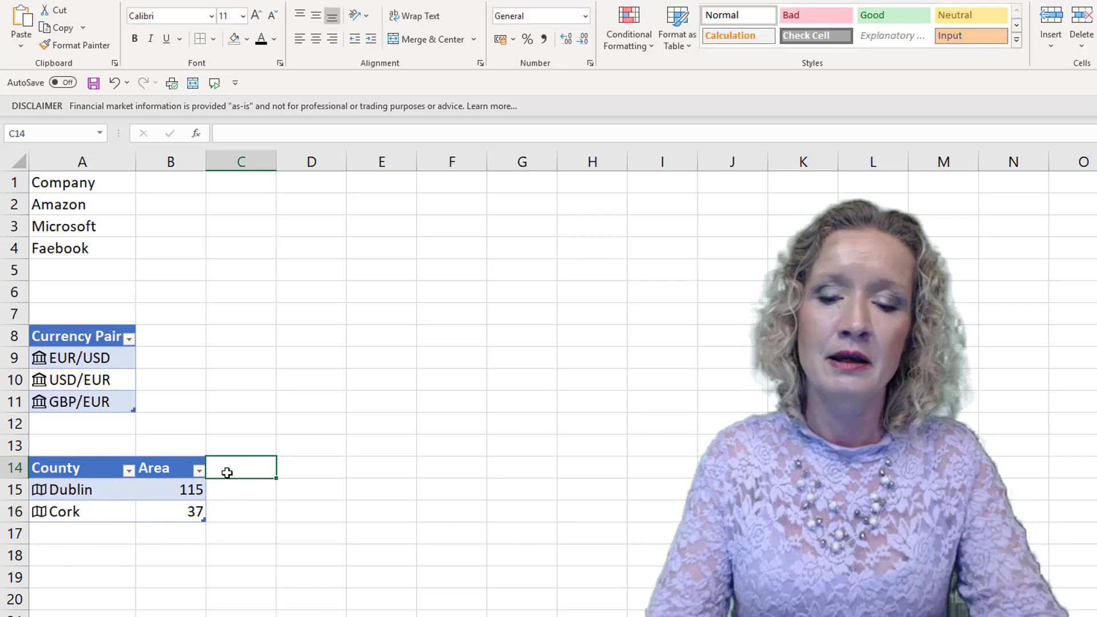
{"action": "type", "text": "Population"}
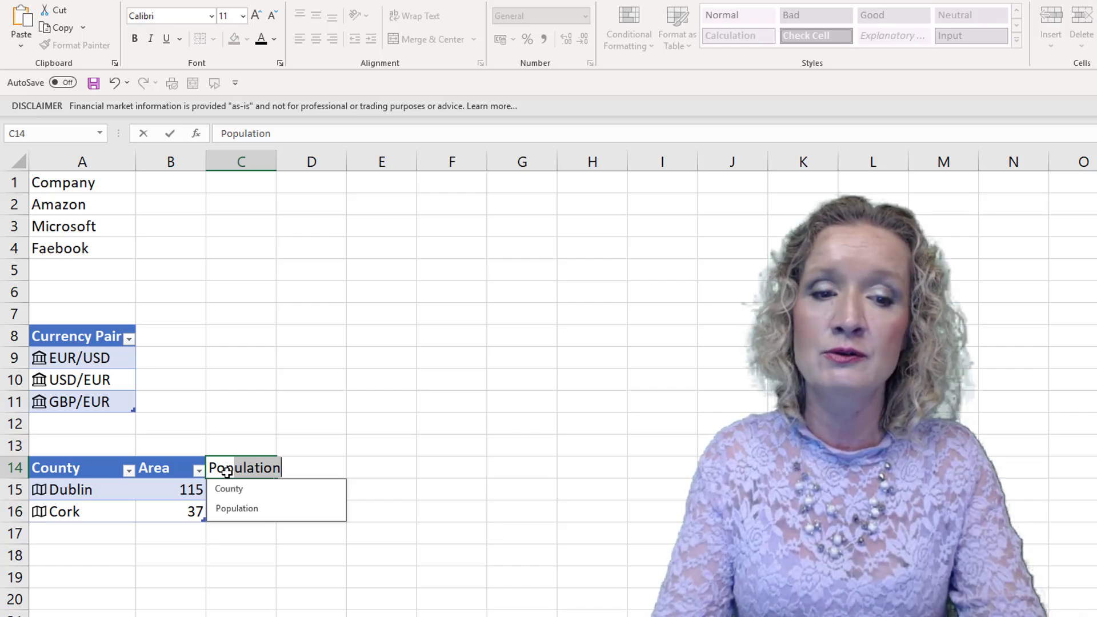
{"action": "key", "text": "Return"}
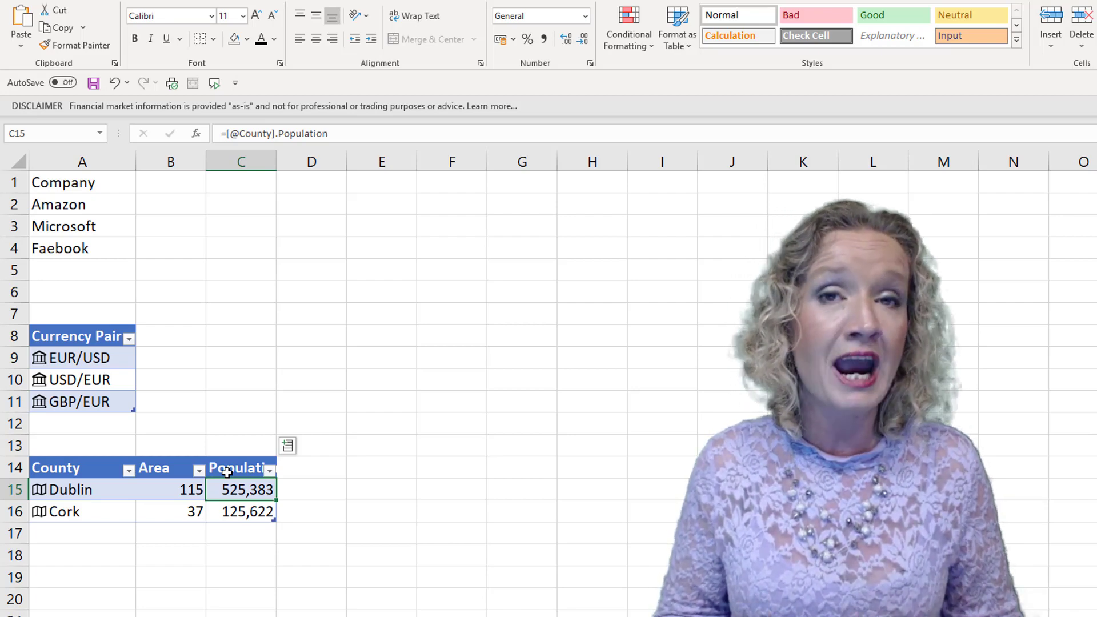
- In D15 start a formula referencing Dublin's Population field
{"action": "left_click", "coordinate": [314, 492]}
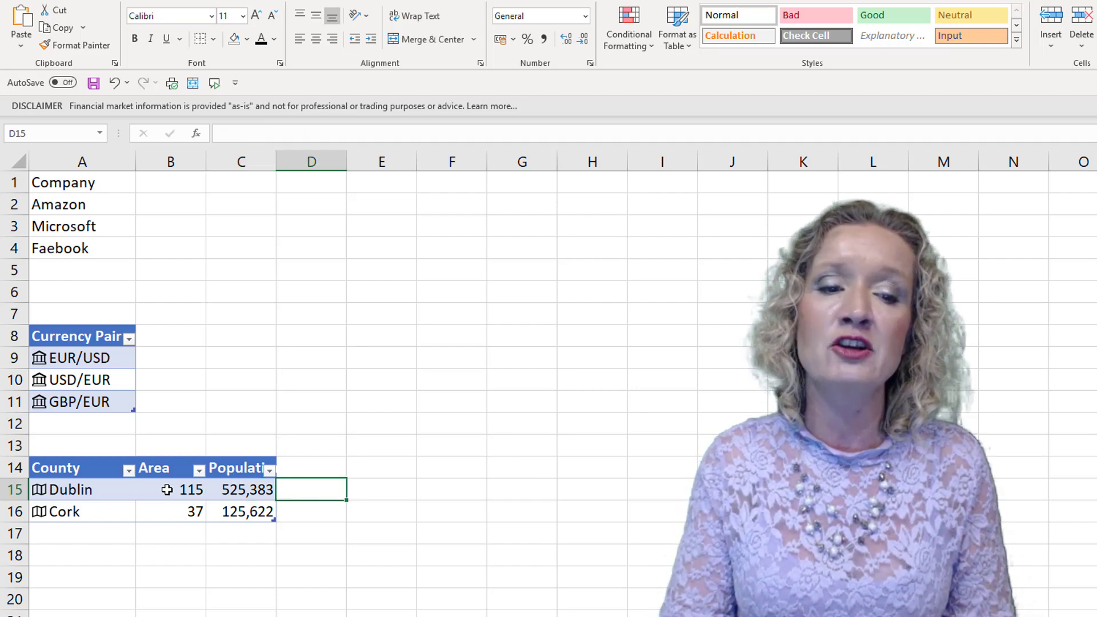
{"action": "type", "text": "="}
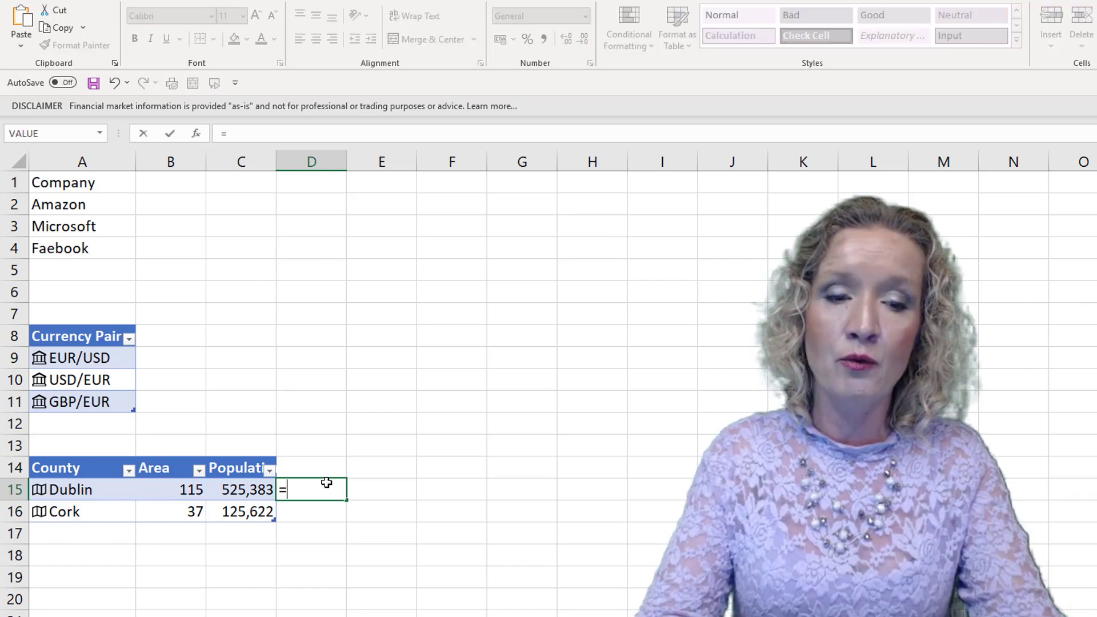
{"action": "left_click", "coordinate": [78, 484]}
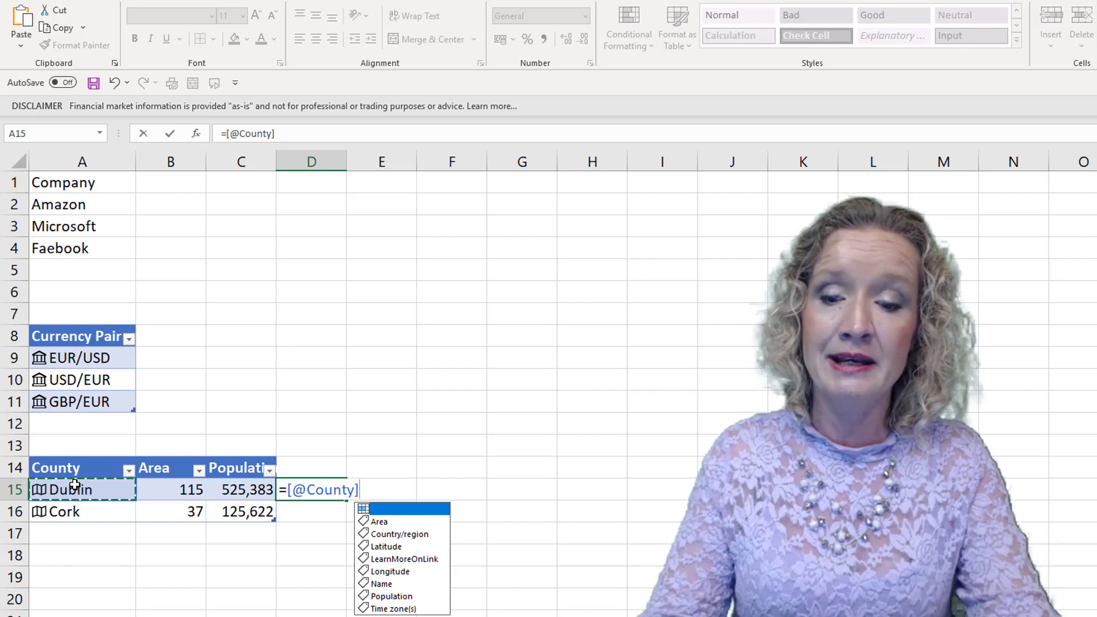
{"action": "key", "text": "Down"}
{"action": "key", "text": "Tab"}
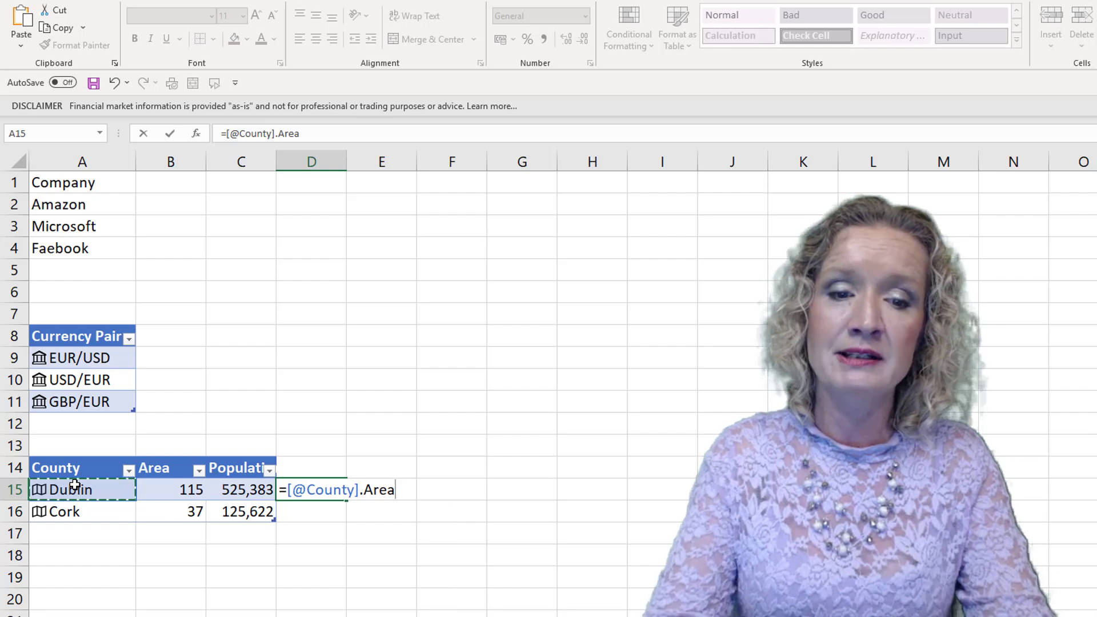
{"action": "key", "text": "BackSpace"}
{"action": "key", "text": "BackSpace"}
{"action": "key", "text": "BackSpace"}
{"action": "key", "text": "BackSpace"}
{"action": "key", "text": "Down"}
{"action": "key", "text": "Down"}
{"action": "key", "text": "Down"}
{"action": "key", "text": "Down"}
{"action": "key", "text": "Down"}
{"action": "key", "text": "Down"}
{"action": "key", "text": "Down"}
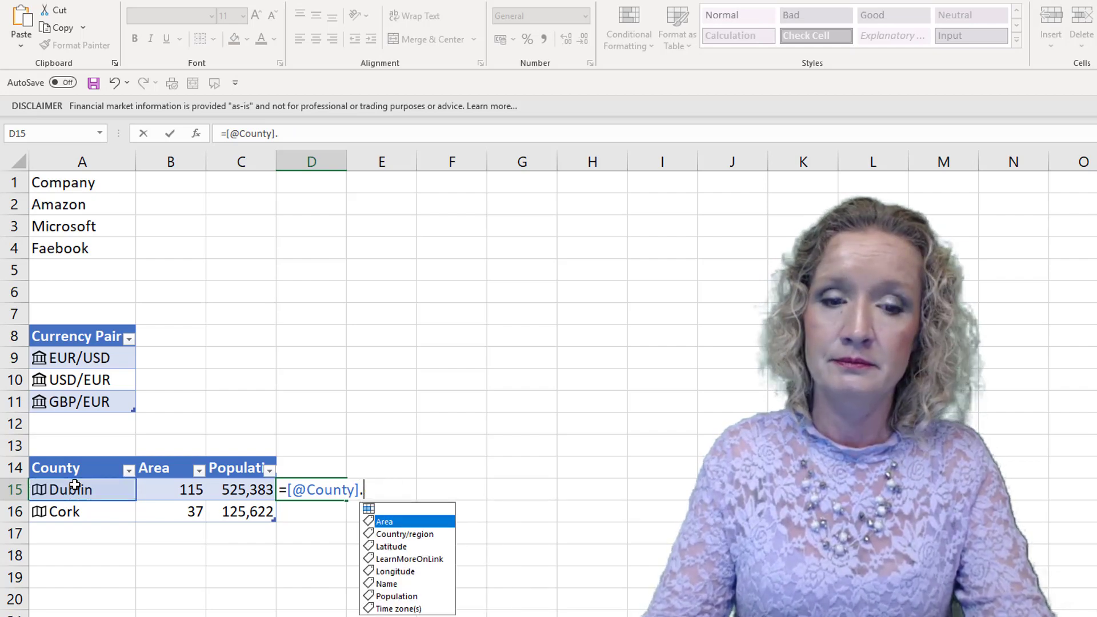
{"action": "key", "text": "Tab"}
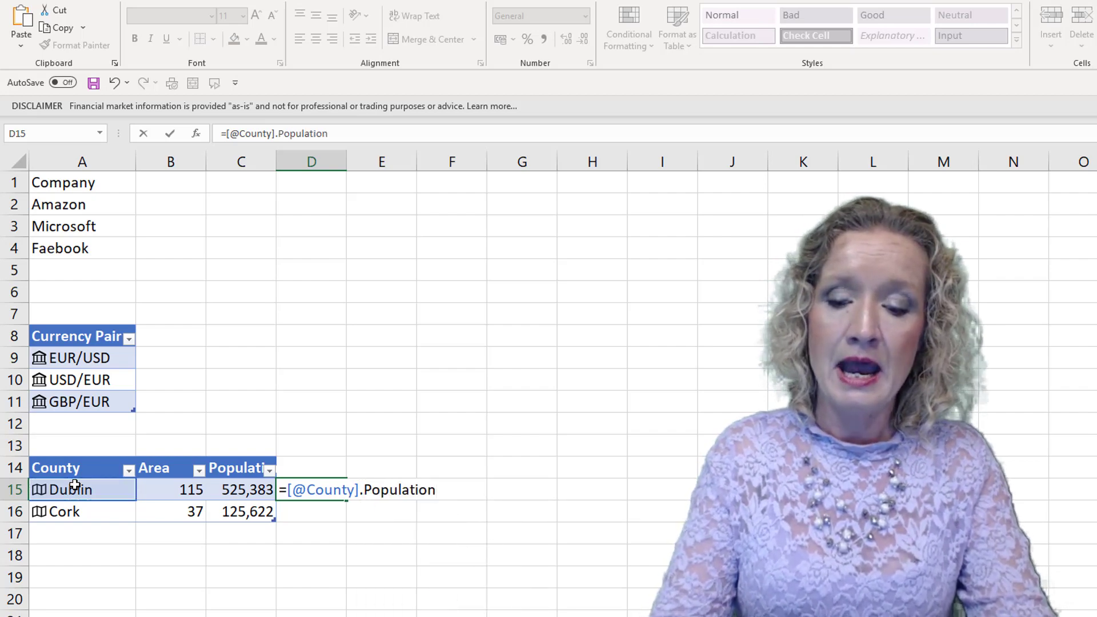
{"action": "type", "text": "/"}
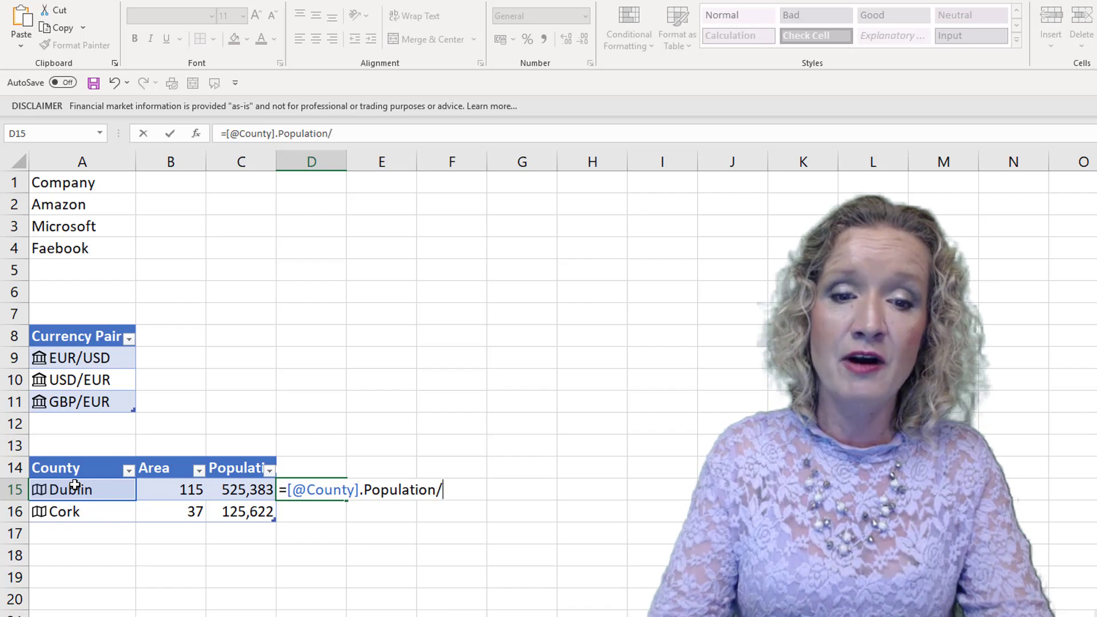
{"action": "left_click", "coordinate": [109, 485]}
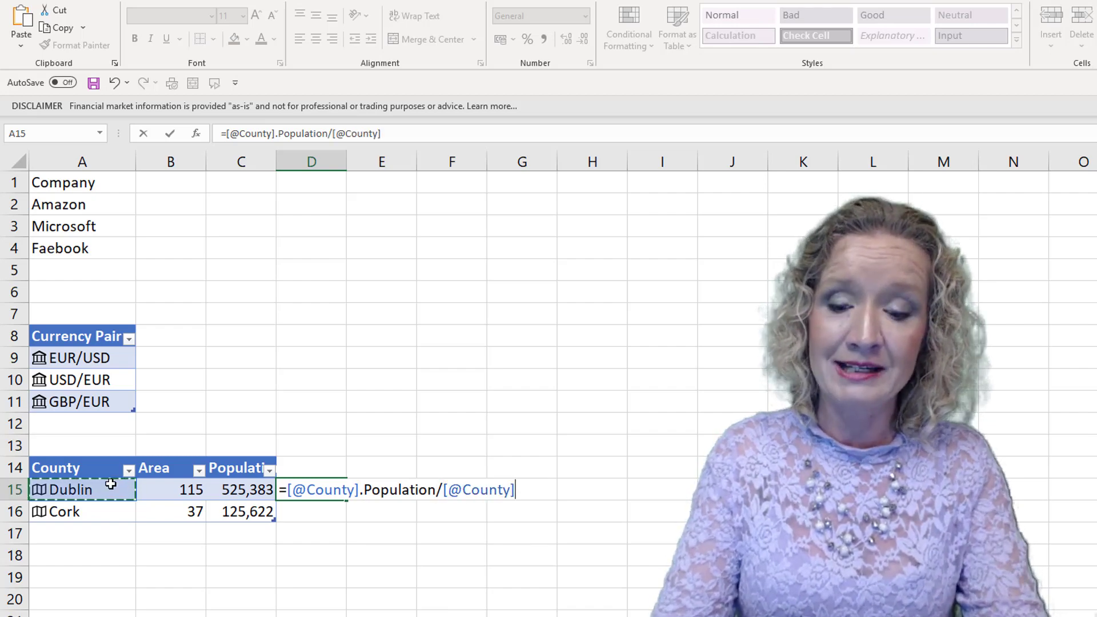
{"action": "type", "text": "."}
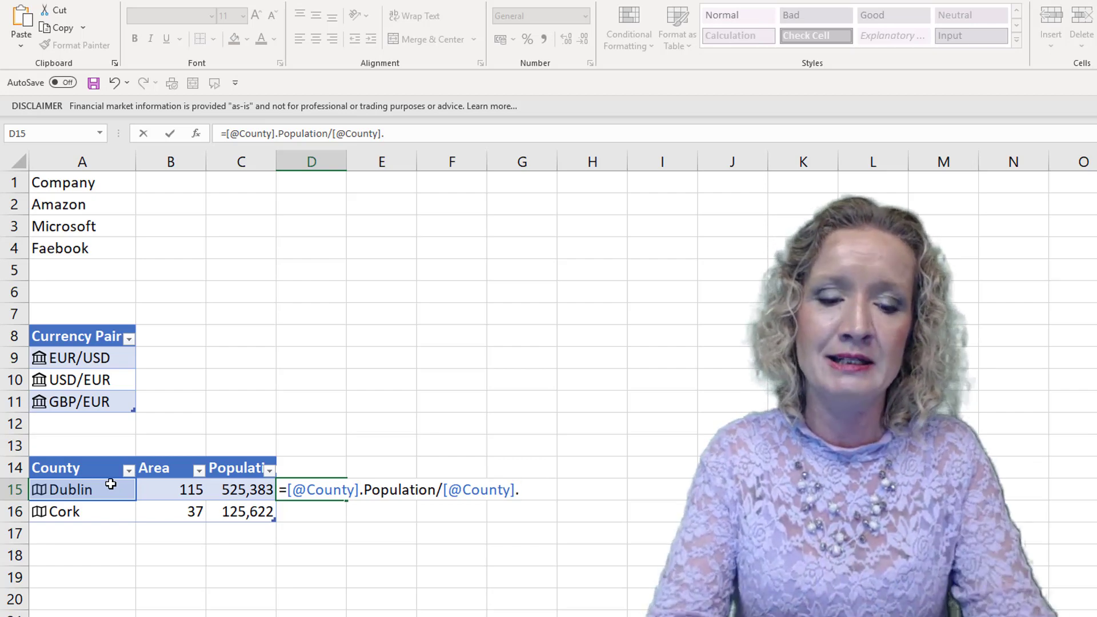
{"action": "type", "text": "Area"}
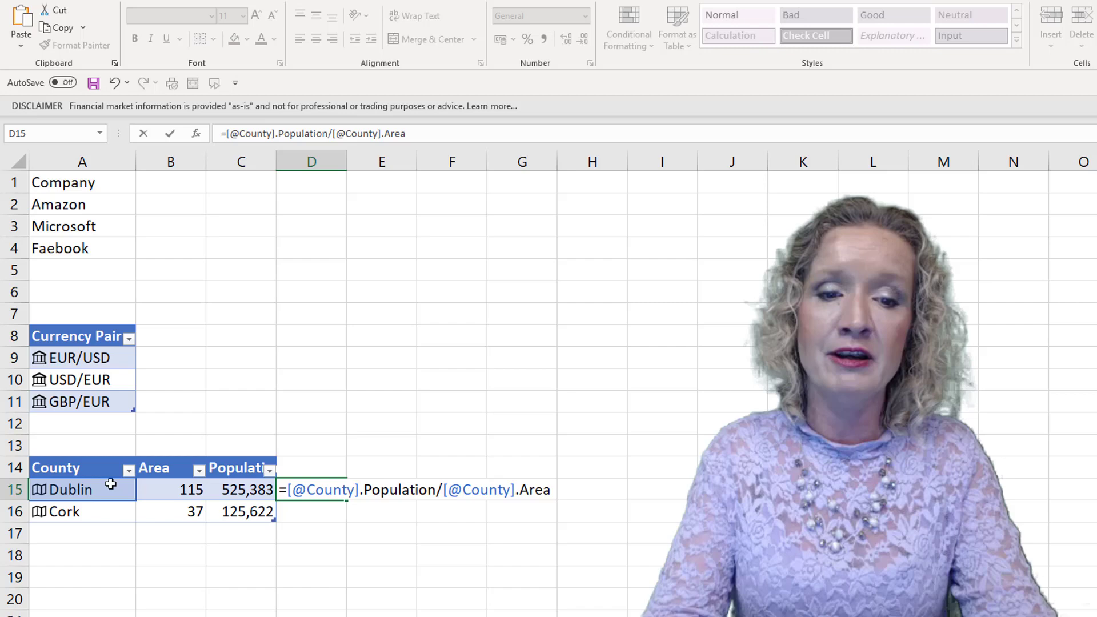
{"action": "key", "text": "Return"}
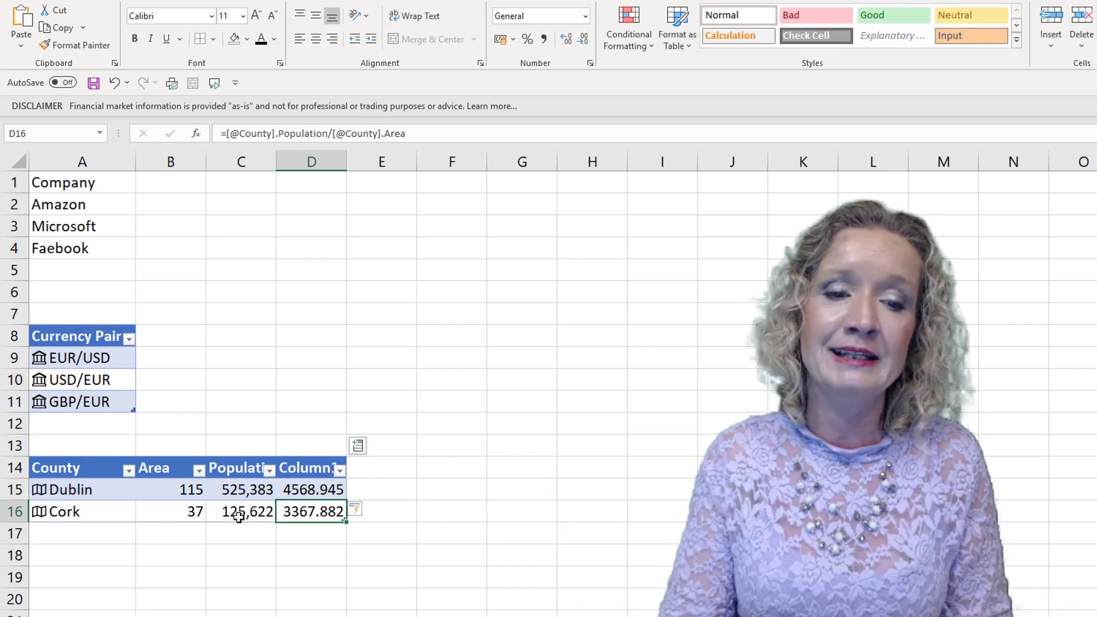
- Inspect the density formula and the Column1 header, then select E15
{"action": "left_click", "coordinate": [314, 486]}
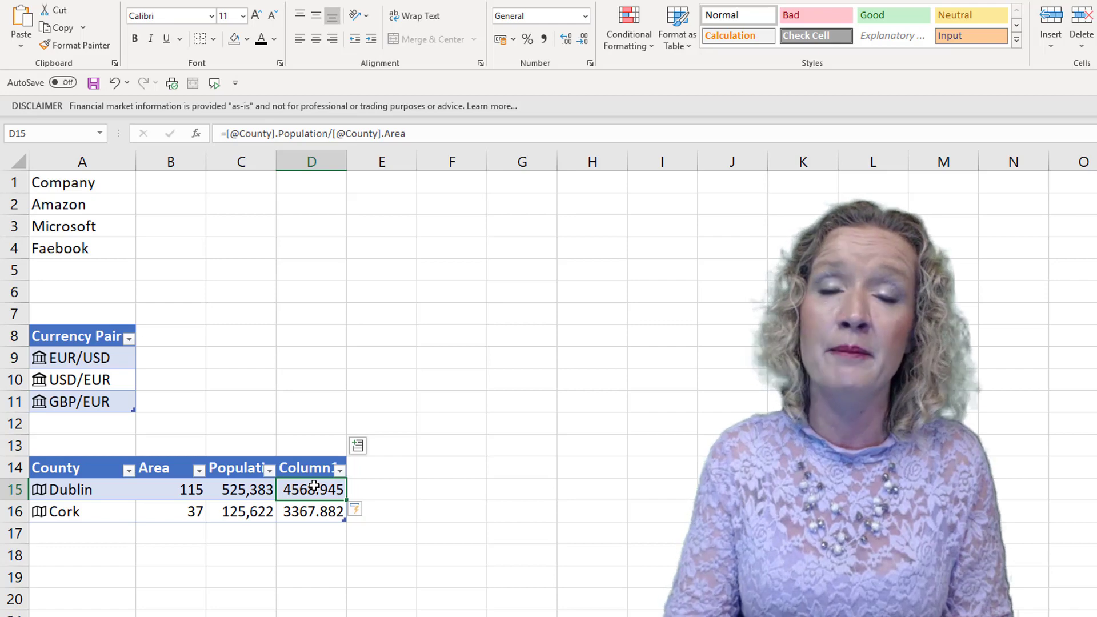
{"action": "left_click", "coordinate": [314, 468]}
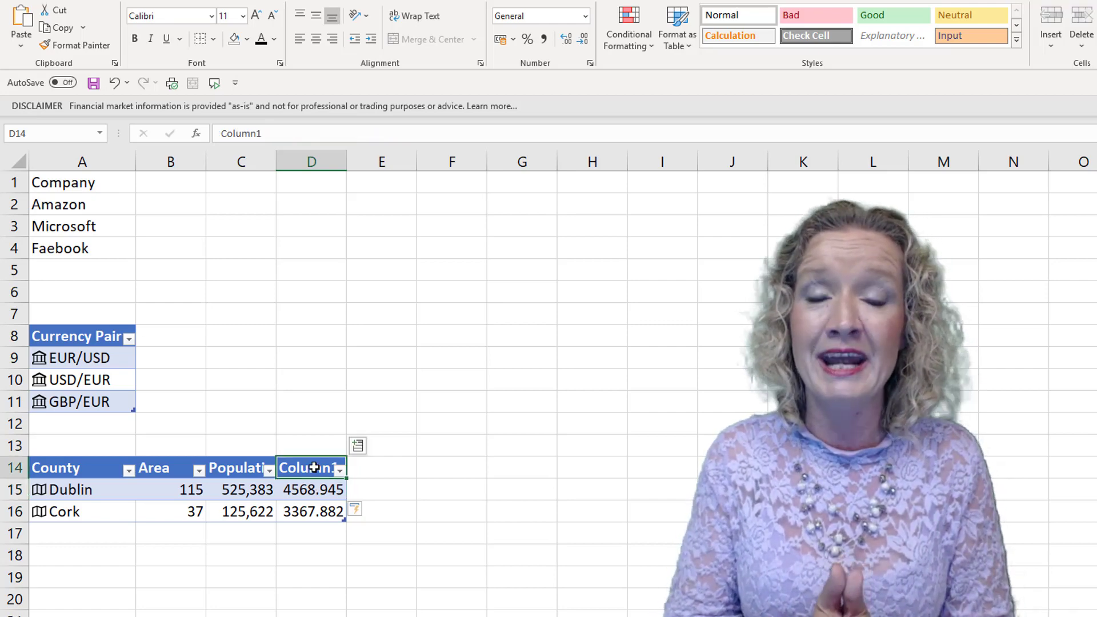
{"action": "left_click", "coordinate": [376, 484]}
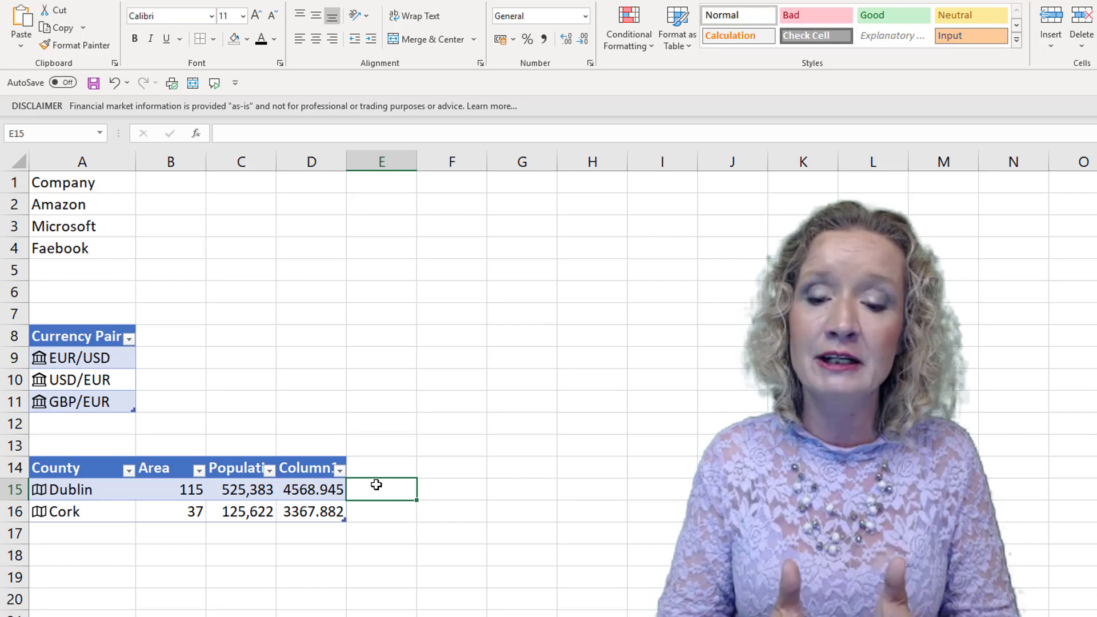
{"action": "type", "text": "=Fie"}
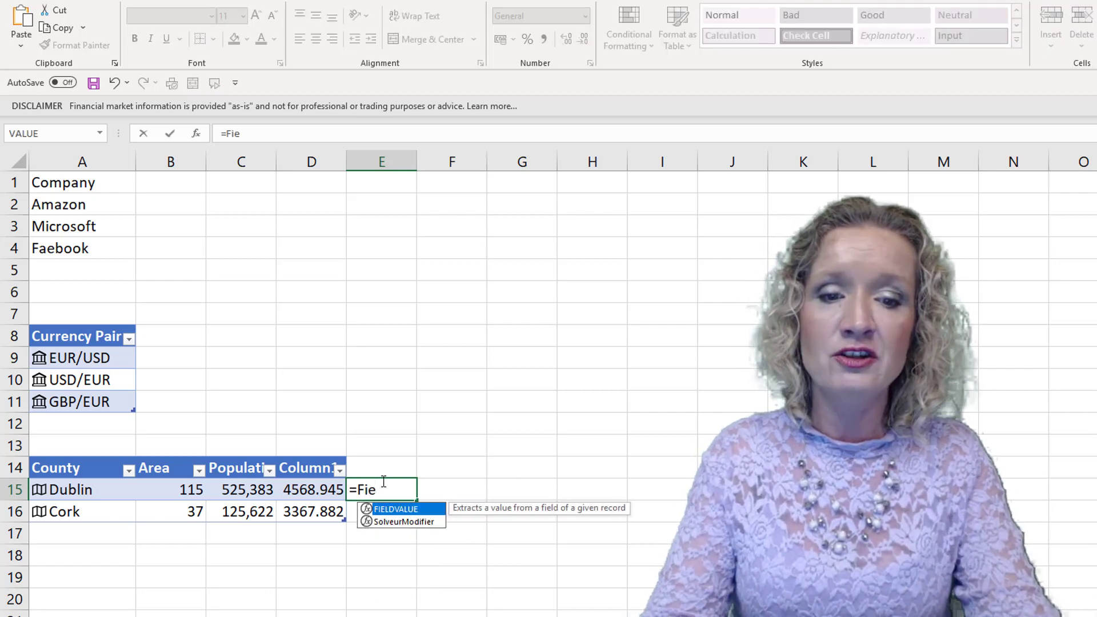
{"action": "key", "text": "Tab"}
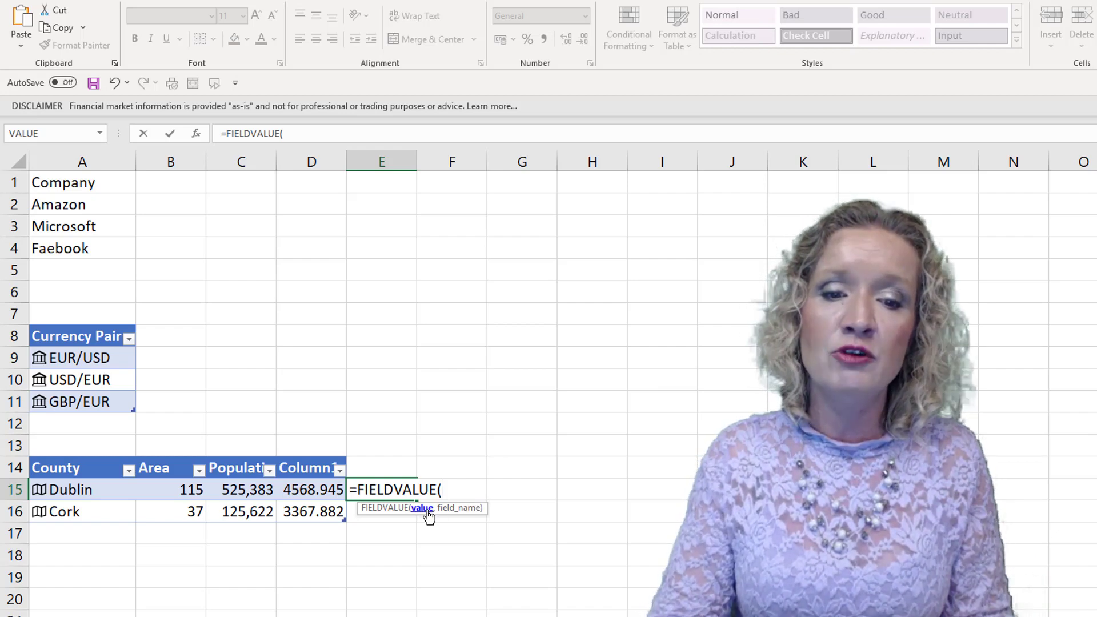
{"action": "left_click", "coordinate": [54, 490]}
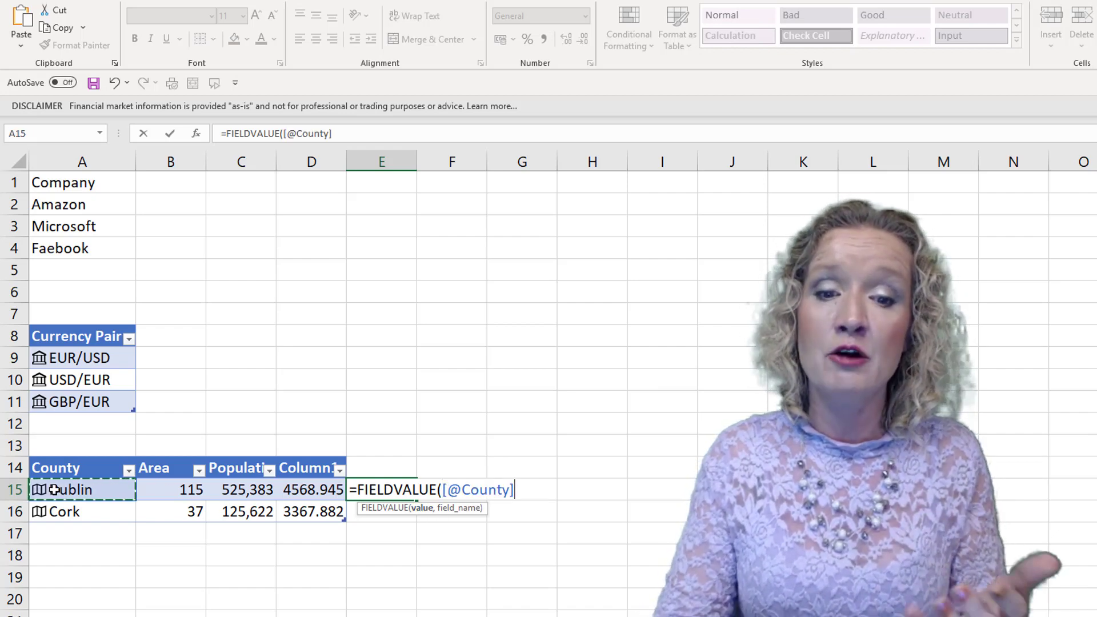
{"action": "type", "text": ","}
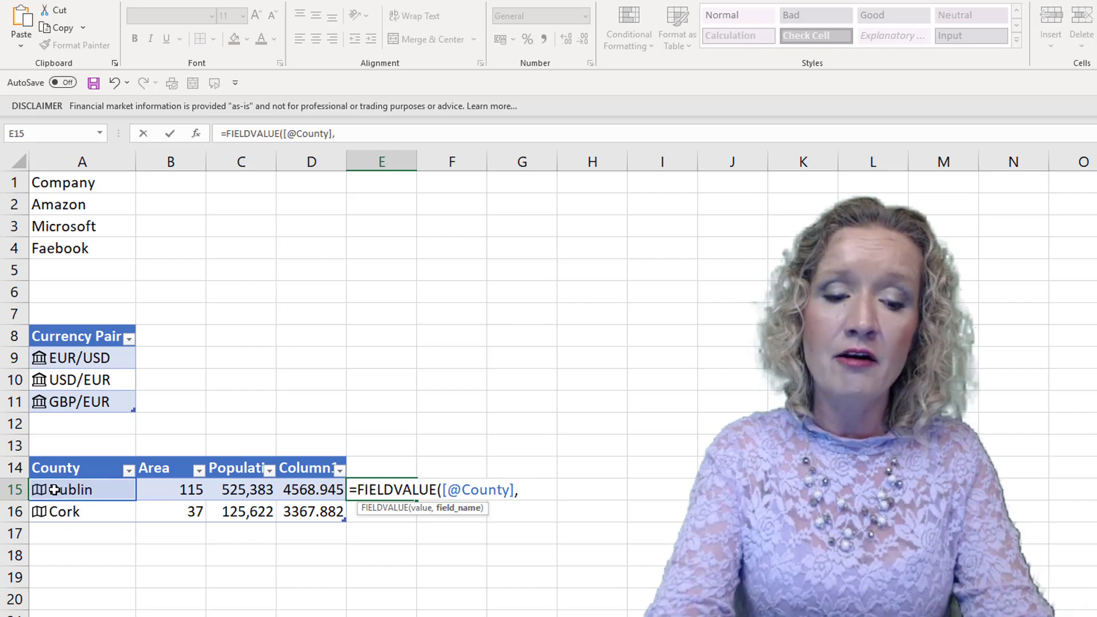
{"action": "type", "text": "\""}
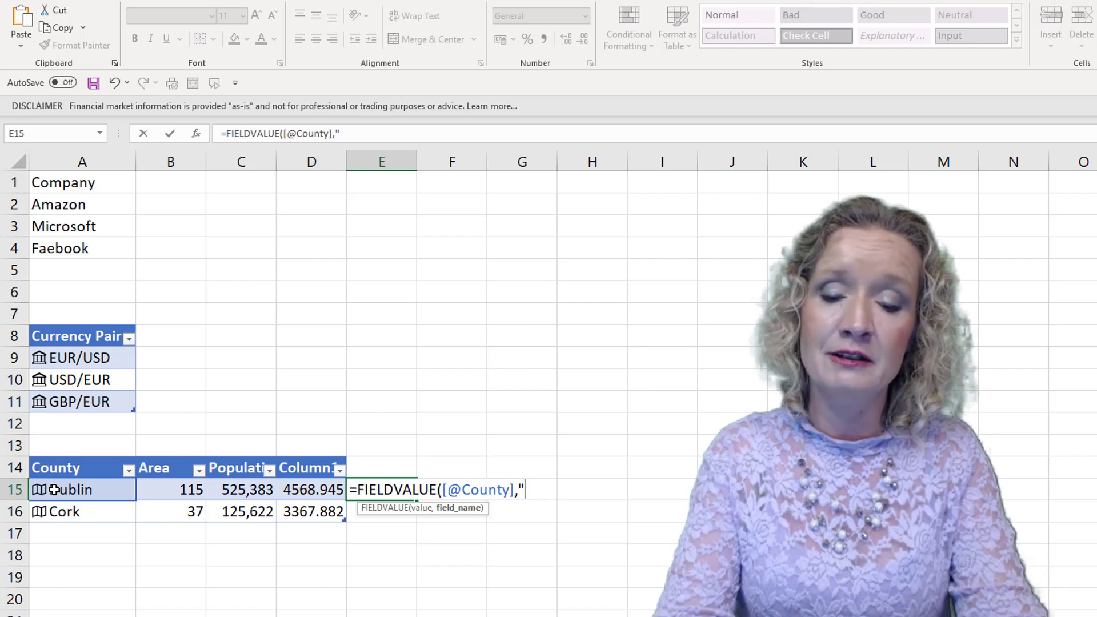
{"action": "type", "text": "P"}
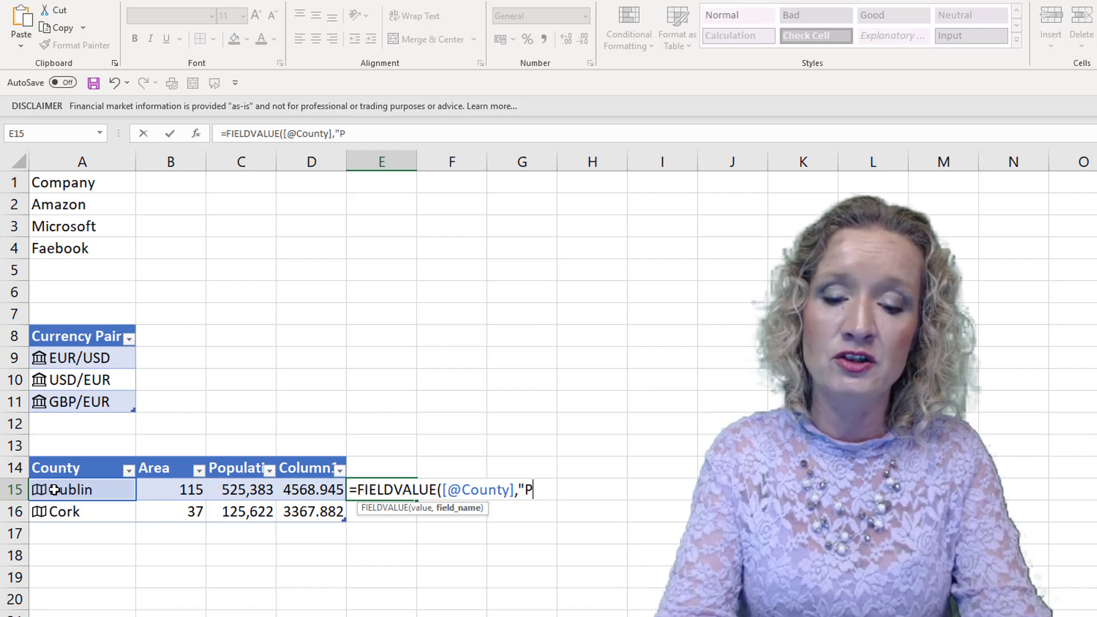
{"action": "type", "text": "opulation"}
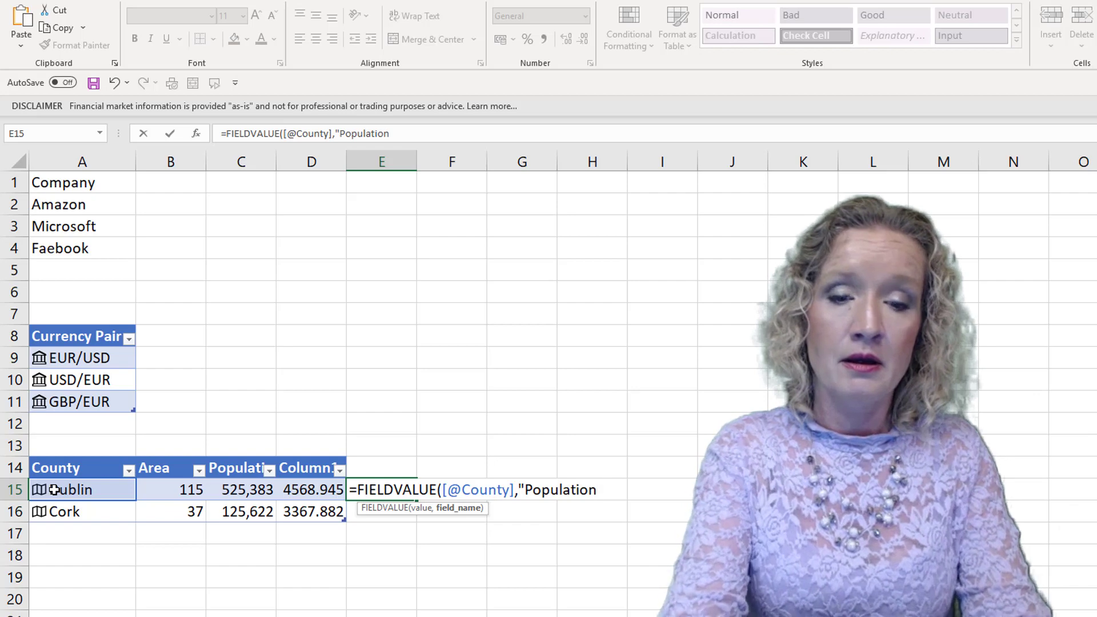
{"action": "type", "text": "\""}
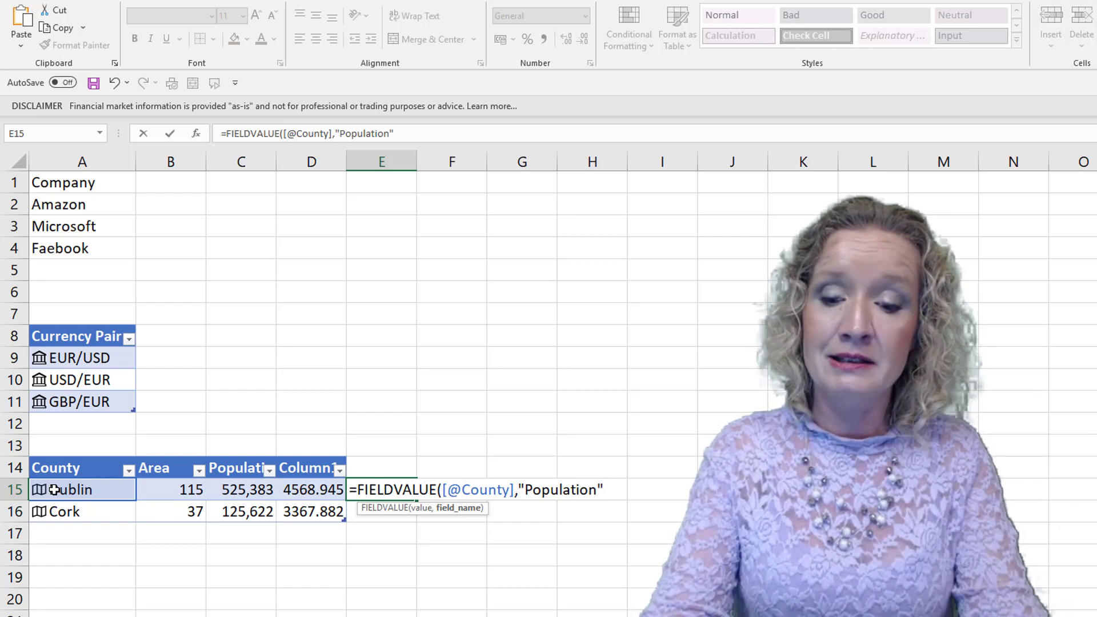
{"action": "type", "text": ")/"}
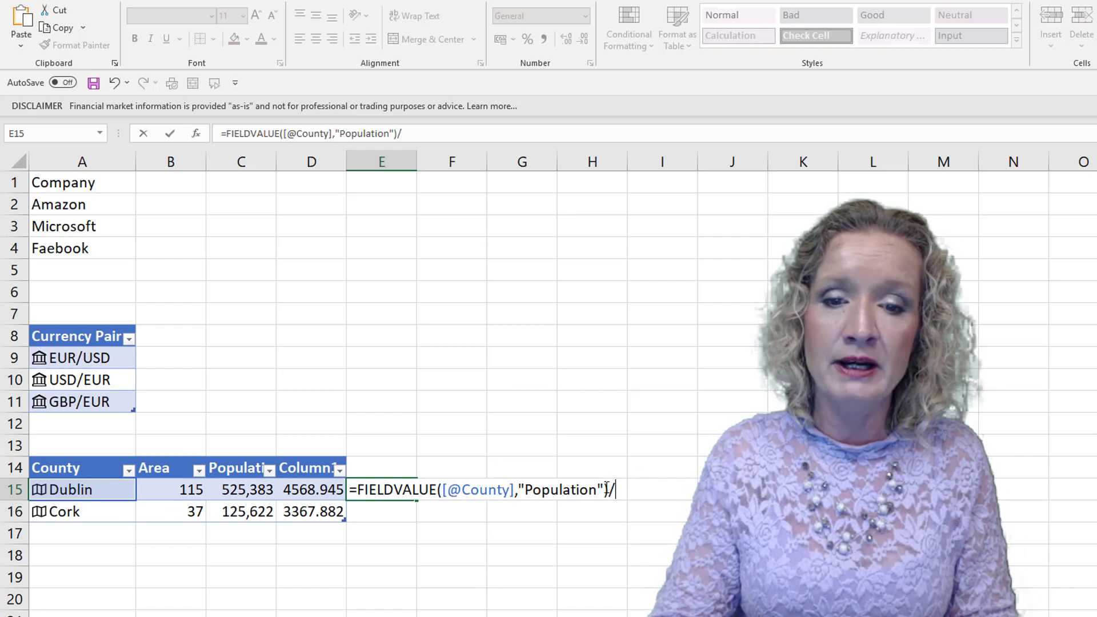
- Reuse the FIELDVALUE part with "Area" as divisor, filling Column2 with 4568.945 and 3367.882
{"action": "left_click_drag", "start_coordinate": [606, 490], "coordinate": [356, 487]}
{"action": "key", "text": "ctrl+c"}
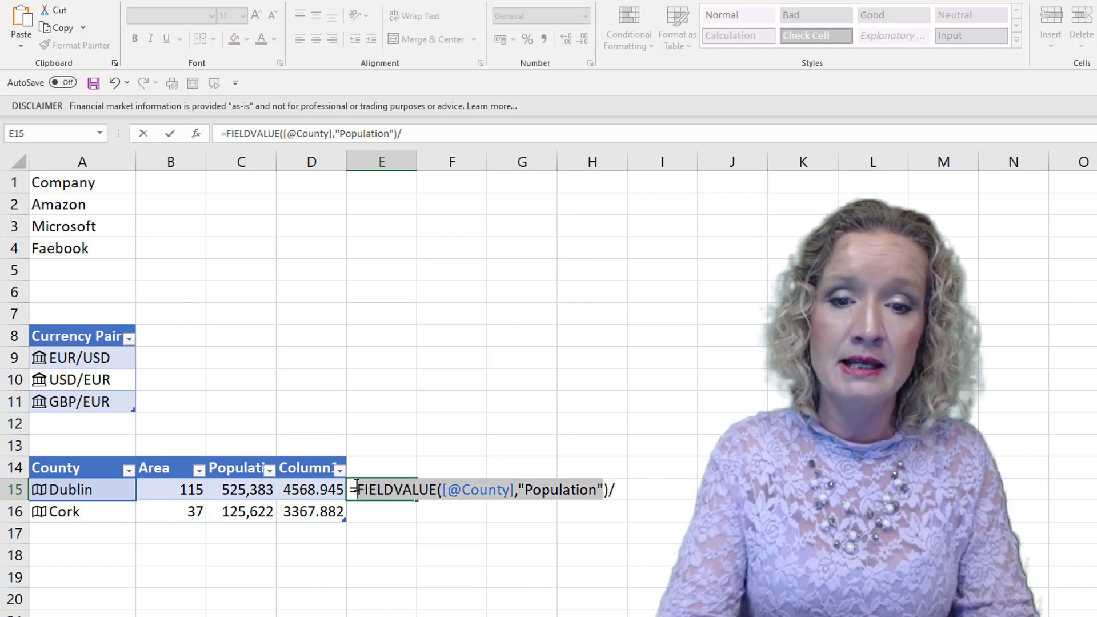
{"action": "left_click", "coordinate": [416, 136]}
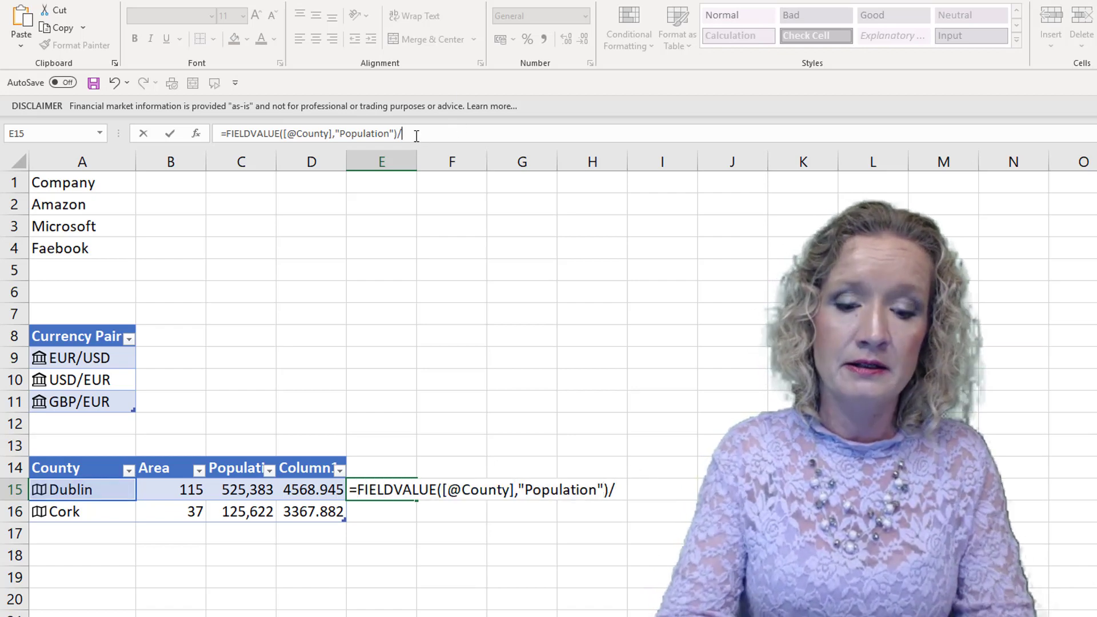
{"action": "key", "text": "ctrl+v"}
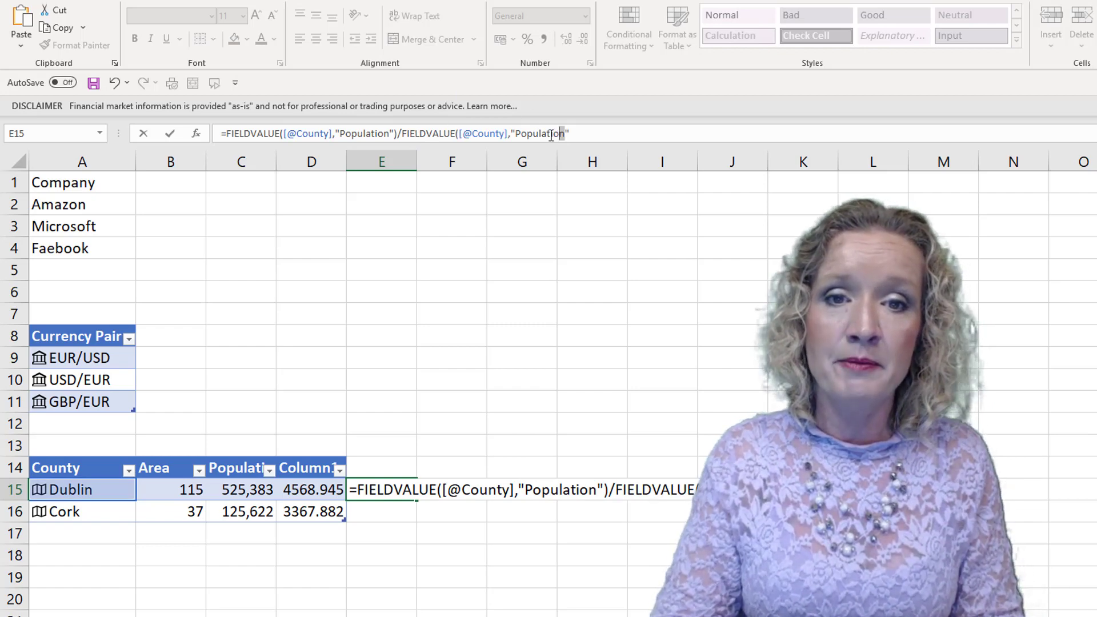
{"action": "left_click_drag", "start_coordinate": [552, 135], "coordinate": [517, 135]}
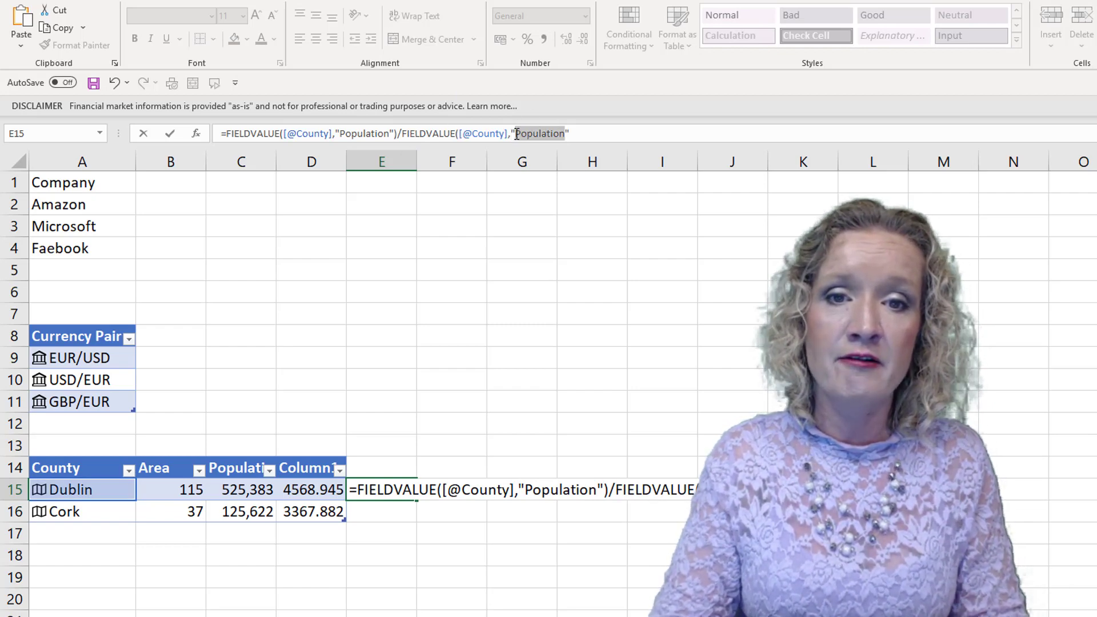
{"action": "type", "text": "Area\""}
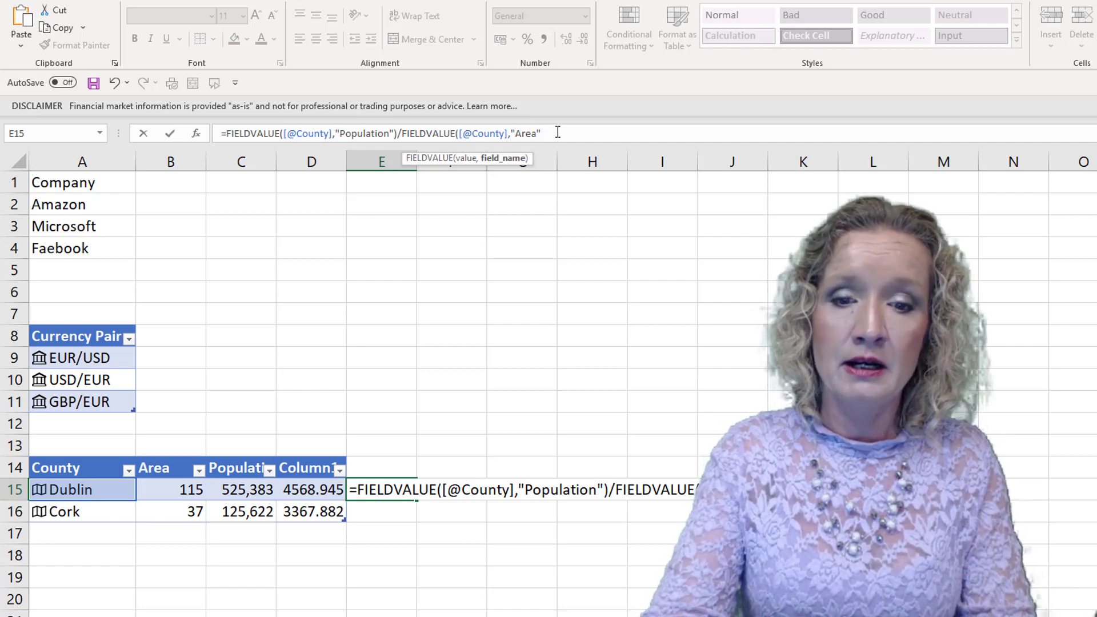
{"action": "type", "text": ")"}
{"action": "key", "text": "Return"}
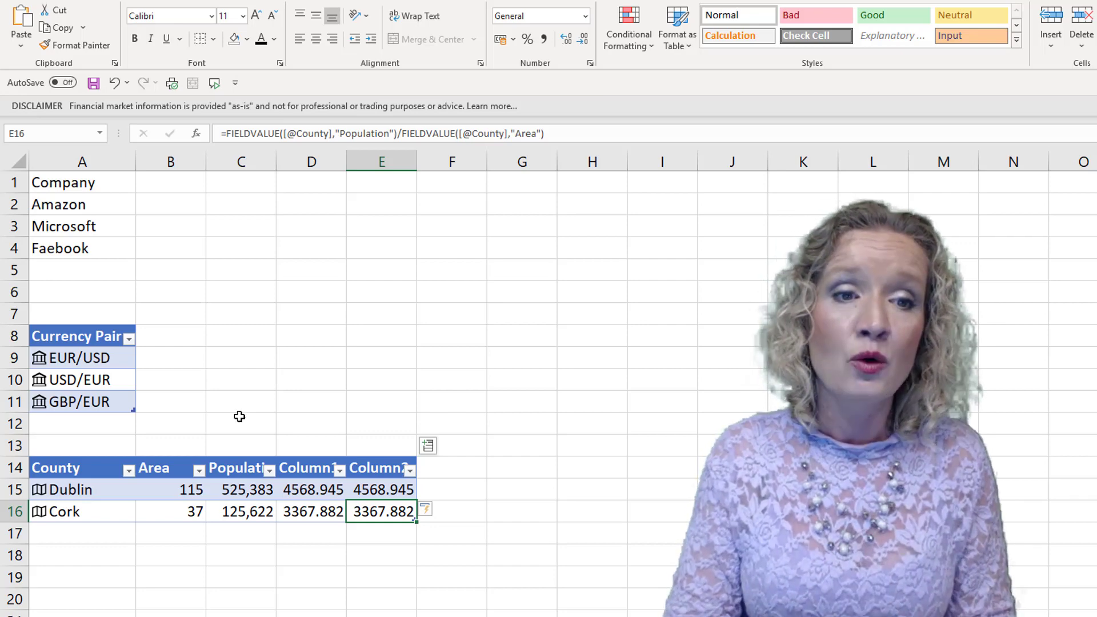
- Delete the Area and Population columns (B:C) from the County table
{"action": "left_click_drag", "start_coordinate": [183, 161], "coordinate": [242, 161]}
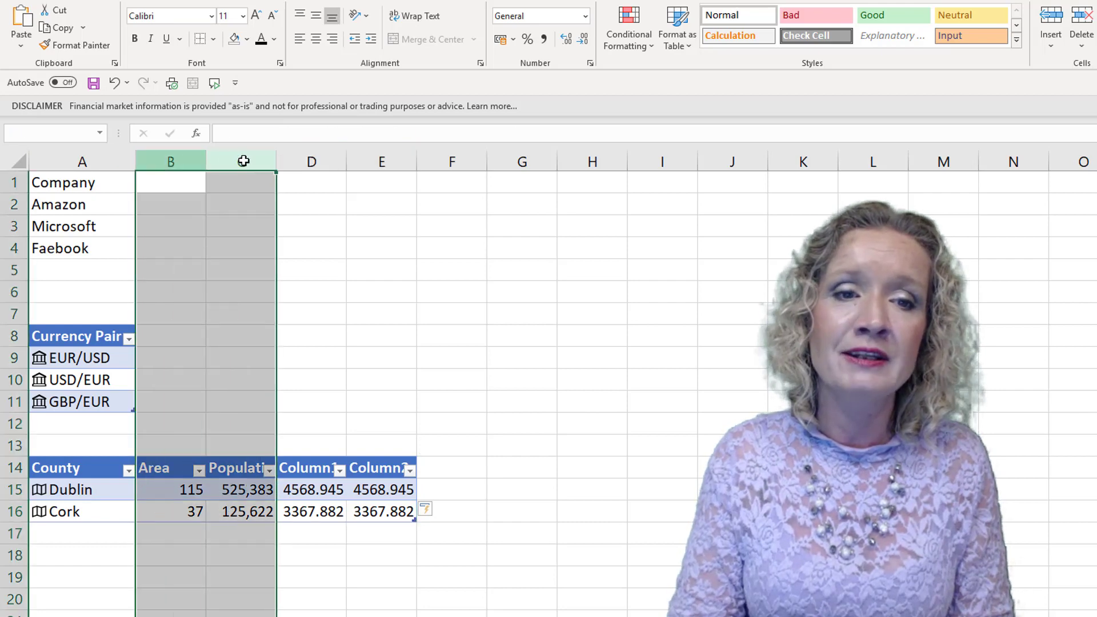
{"action": "right_click", "coordinate": [244, 161]}
{"action": "left_click", "coordinate": [293, 313]}
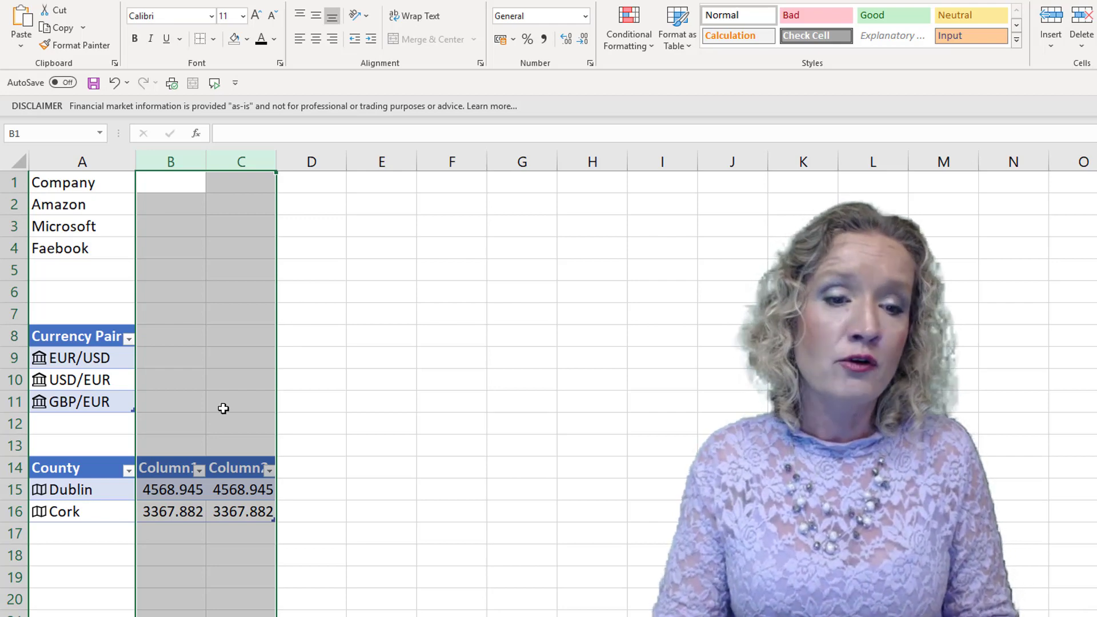
- Compare the Column1 and Column2 density headers in the table
{"action": "left_click", "coordinate": [189, 468]}
{"action": "left_click", "coordinate": [233, 468]}
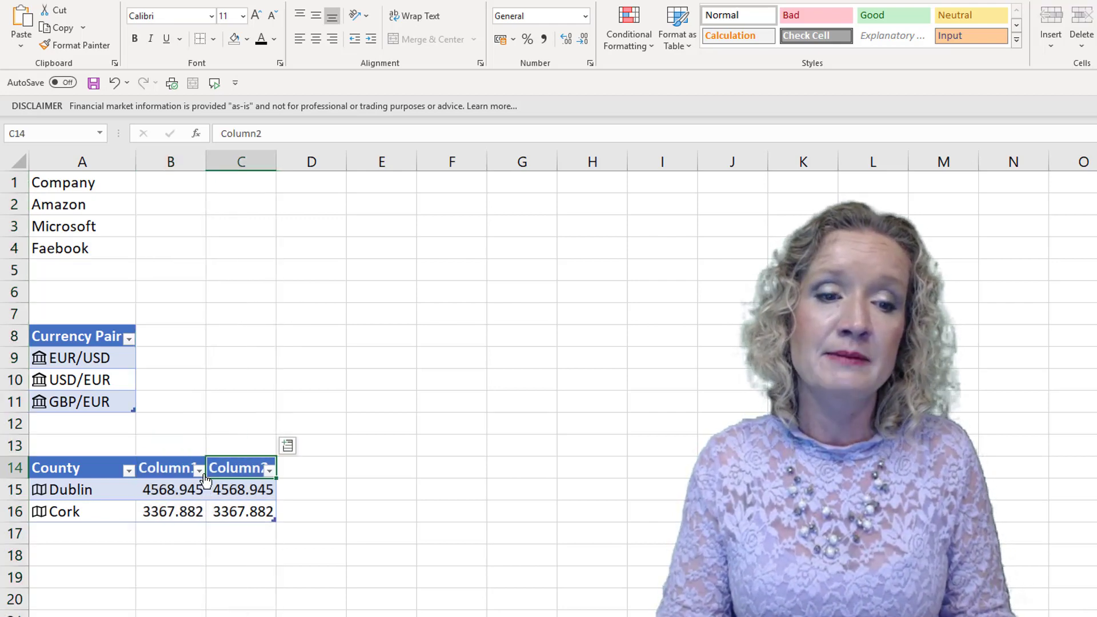
{"action": "left_click", "coordinate": [178, 469]}
{"action": "left_click", "coordinate": [221, 469]}
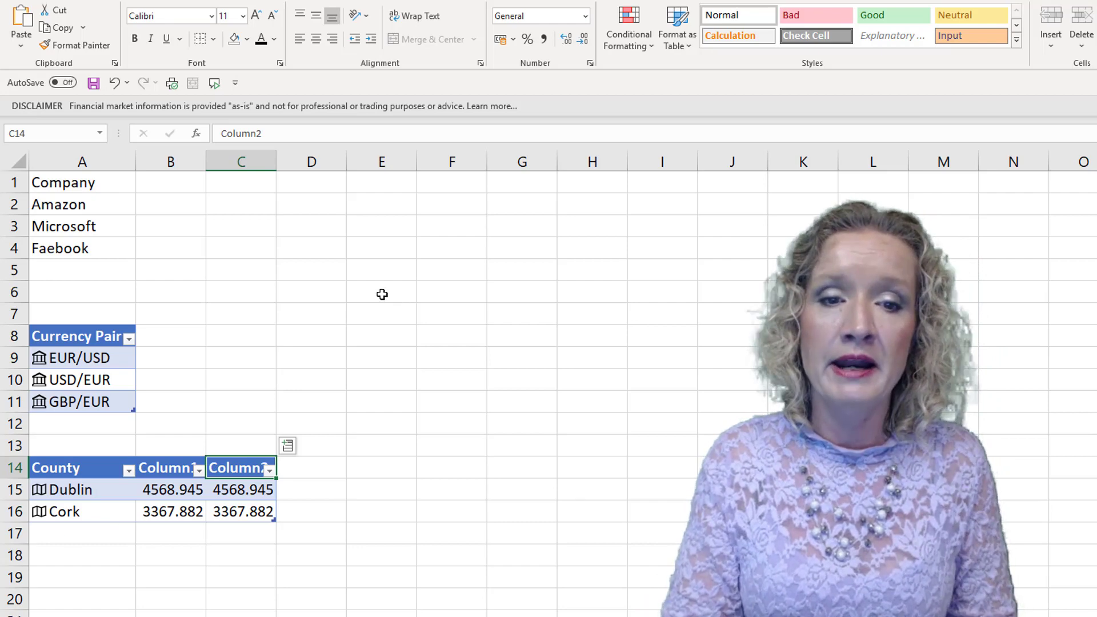
{"action": "left_click", "coordinate": [371, 293]}
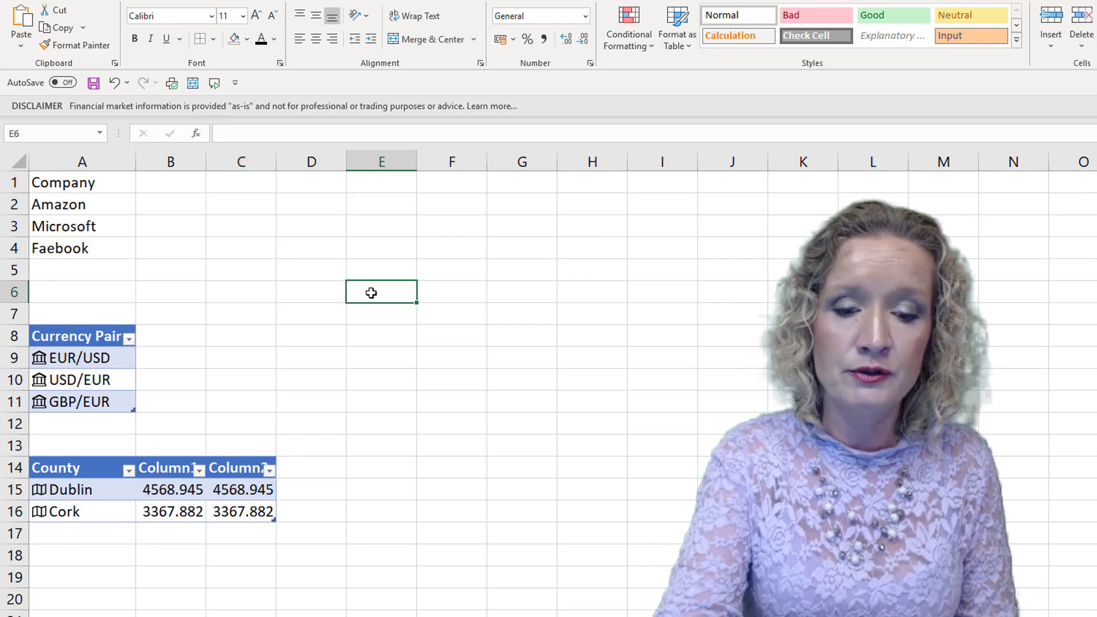
{"action": "key", "text": "ctrl+g"}
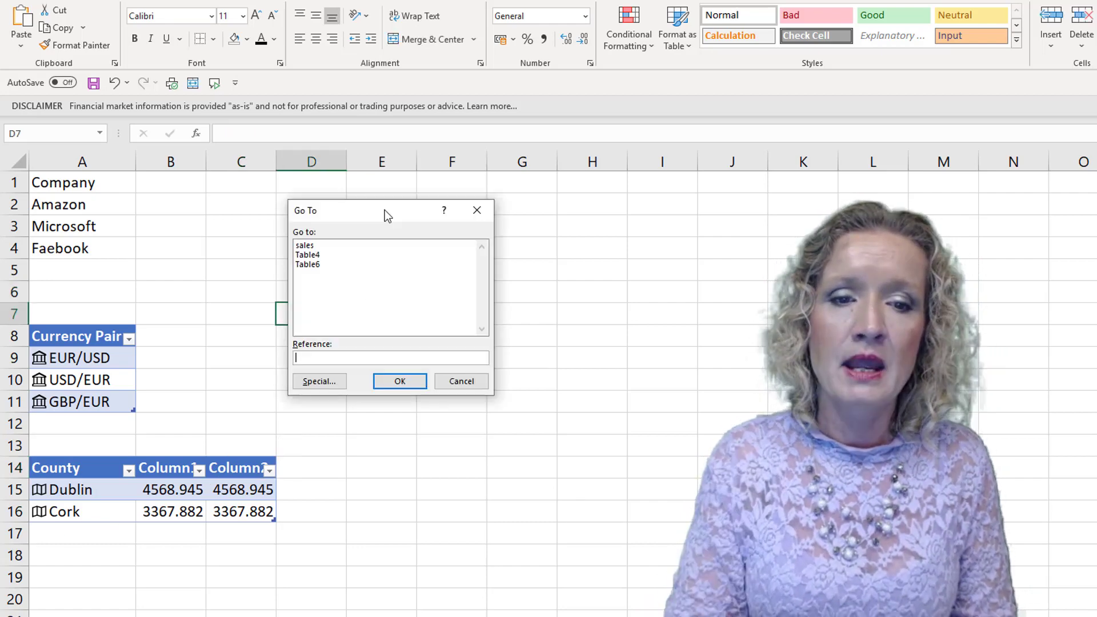
{"action": "left_click", "coordinate": [330, 383]}
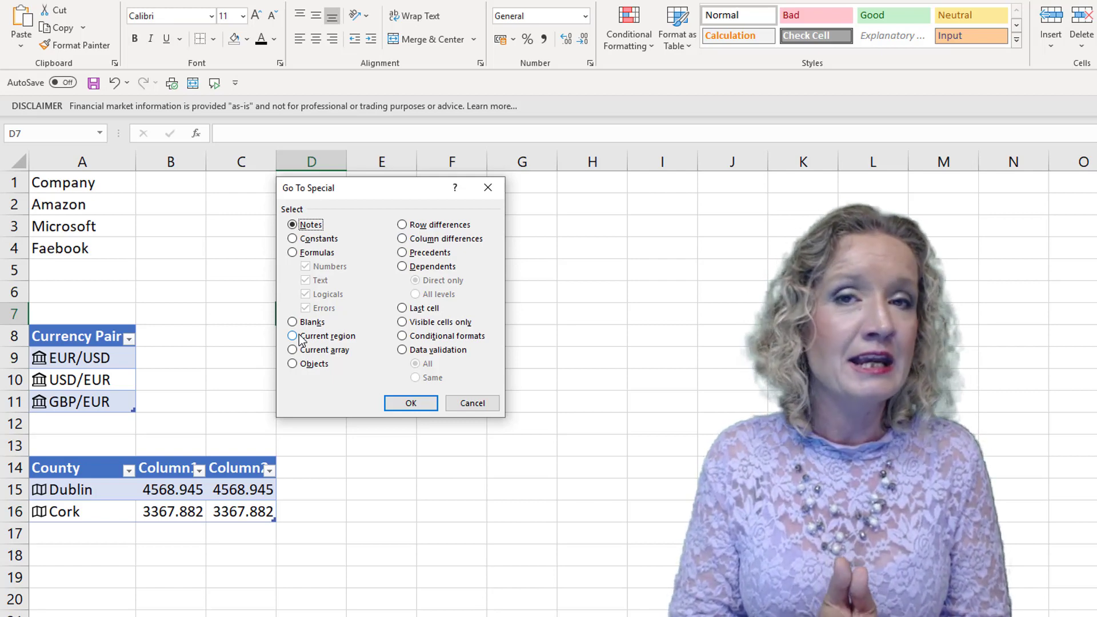
{"action": "left_click", "coordinate": [488, 404]}
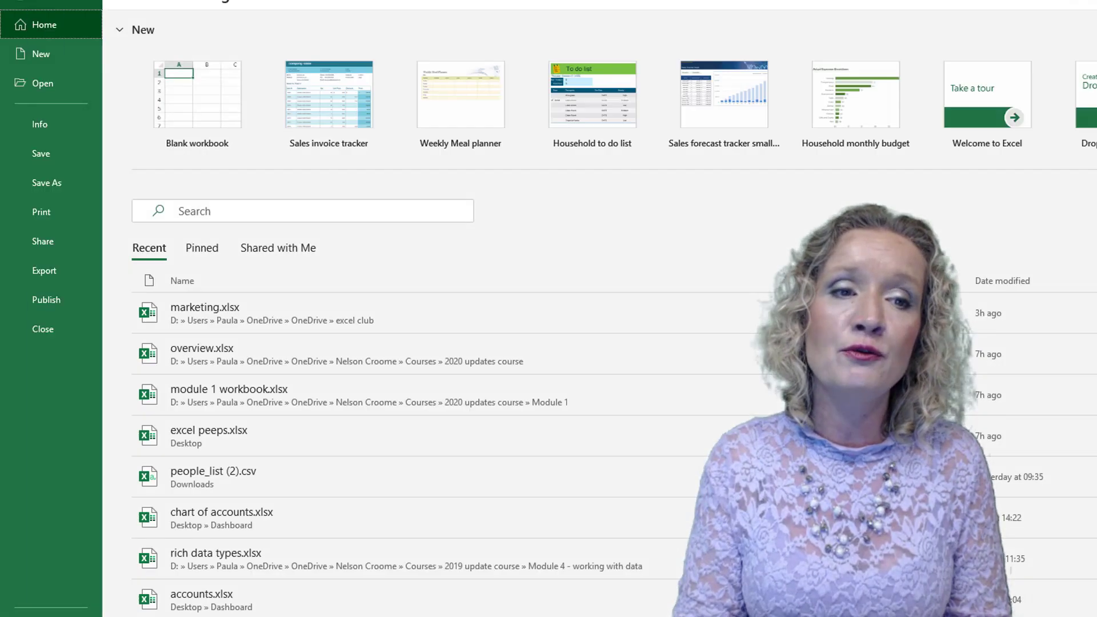
- Run Check Compatibility from File > Info > Check for Issues
{"action": "left_click", "coordinate": [46, 124]}
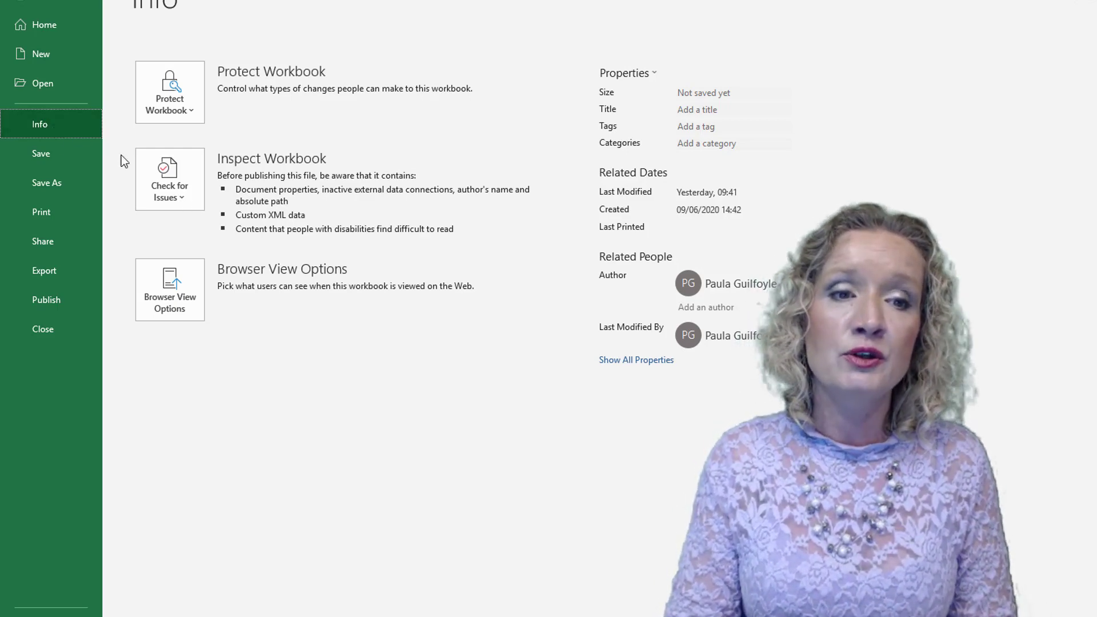
{"action": "left_click", "coordinate": [176, 186]}
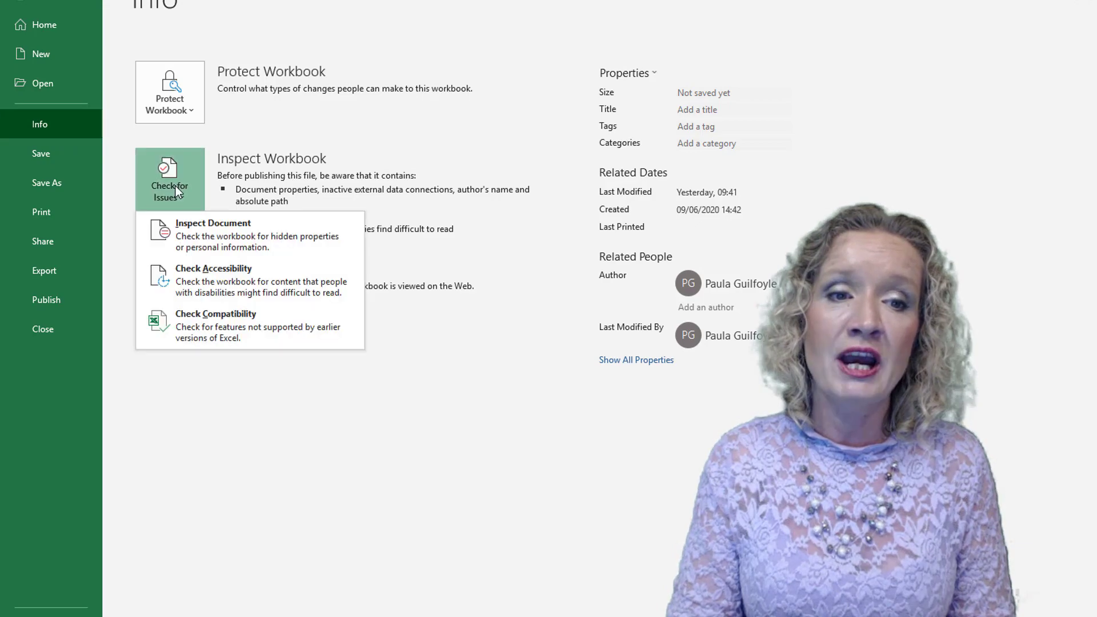
{"action": "left_click", "coordinate": [229, 319]}
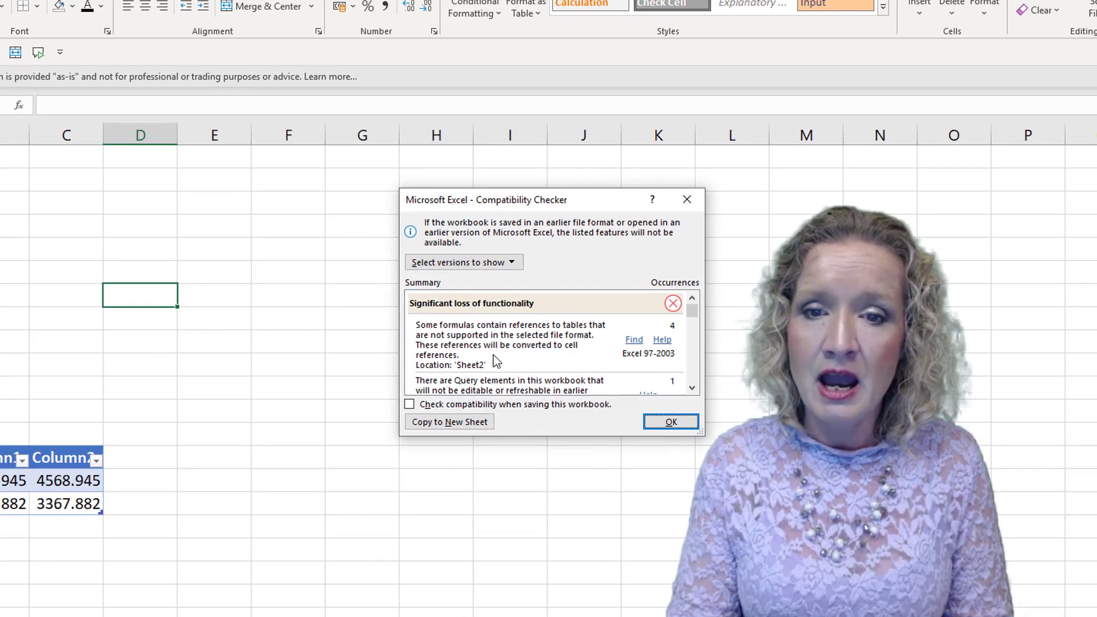
- Scroll to the data types issue and Find the affected County and Currency Pair cells
{"action": "left_click", "coordinate": [692, 389]}
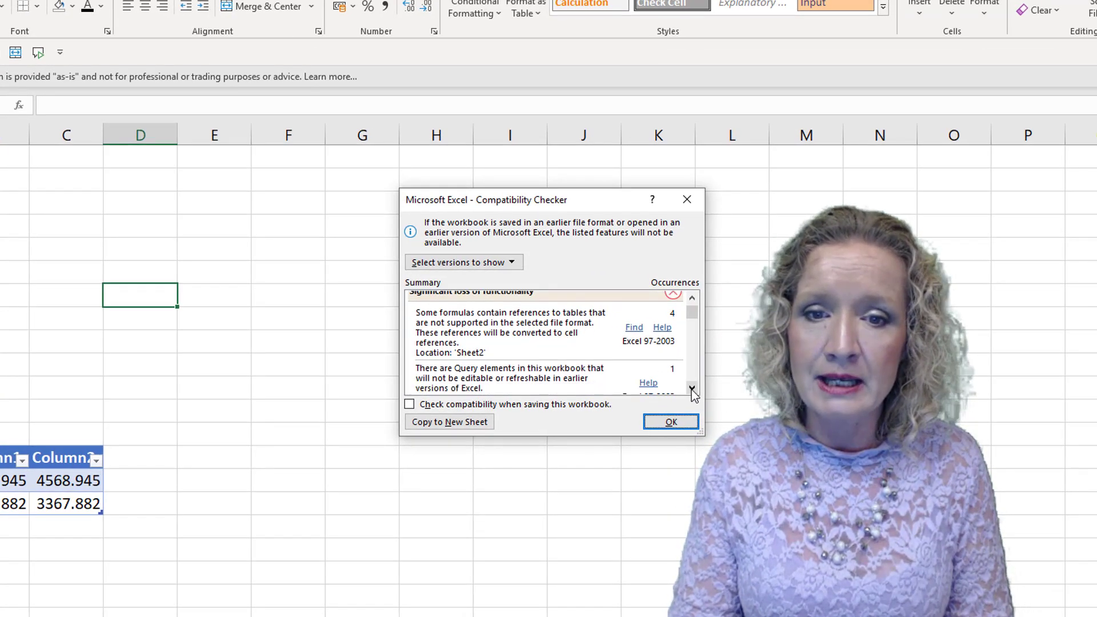
{"action": "left_click", "coordinate": [692, 389]}
{"action": "left_click", "coordinate": [692, 389]}
{"action": "left_click", "coordinate": [692, 388]}
{"action": "left_click", "coordinate": [692, 388]}
{"action": "left_click", "coordinate": [692, 388]}
{"action": "left_click", "coordinate": [692, 388]}
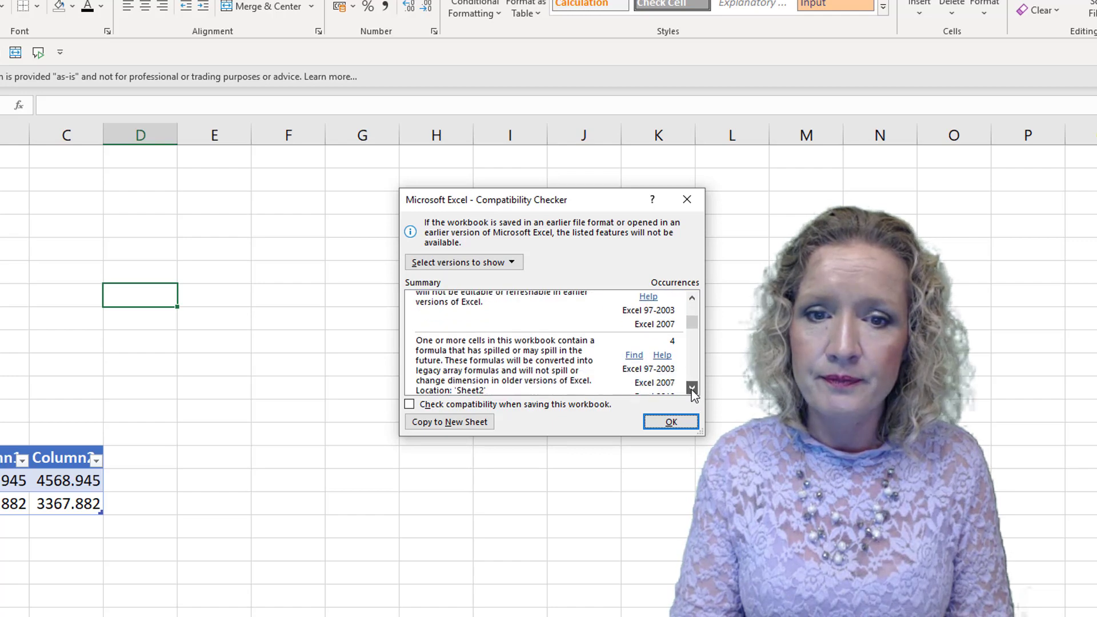
{"action": "left_click", "coordinate": [692, 388]}
{"action": "left_click", "coordinate": [692, 389]}
{"action": "left_click", "coordinate": [692, 389]}
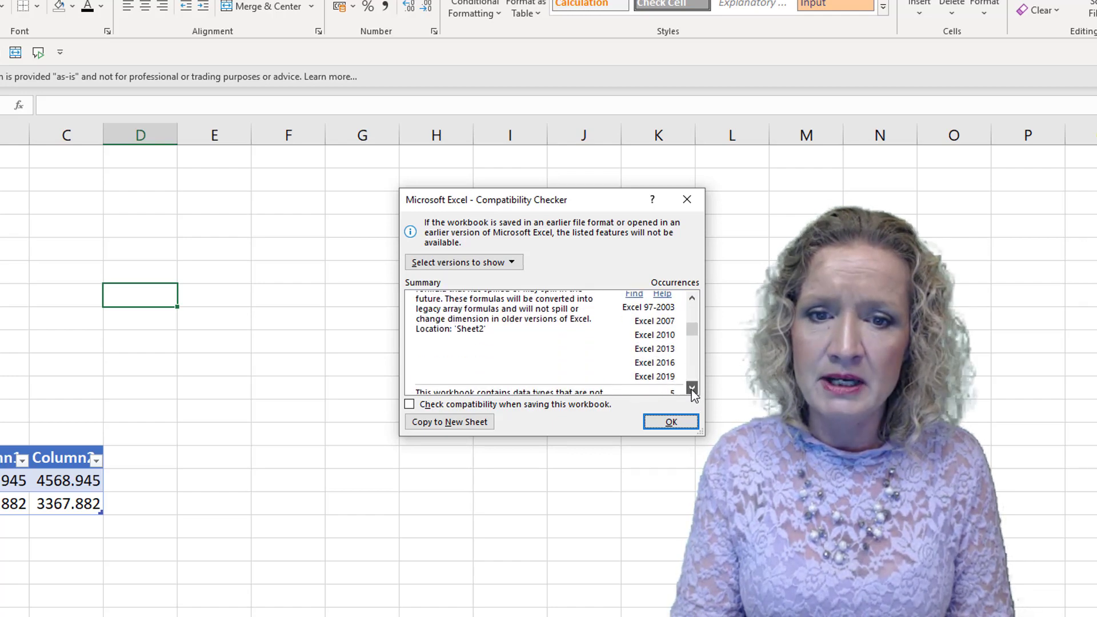
{"action": "left_click", "coordinate": [692, 388]}
{"action": "left_click", "coordinate": [692, 388]}
{"action": "left_click", "coordinate": [692, 388]}
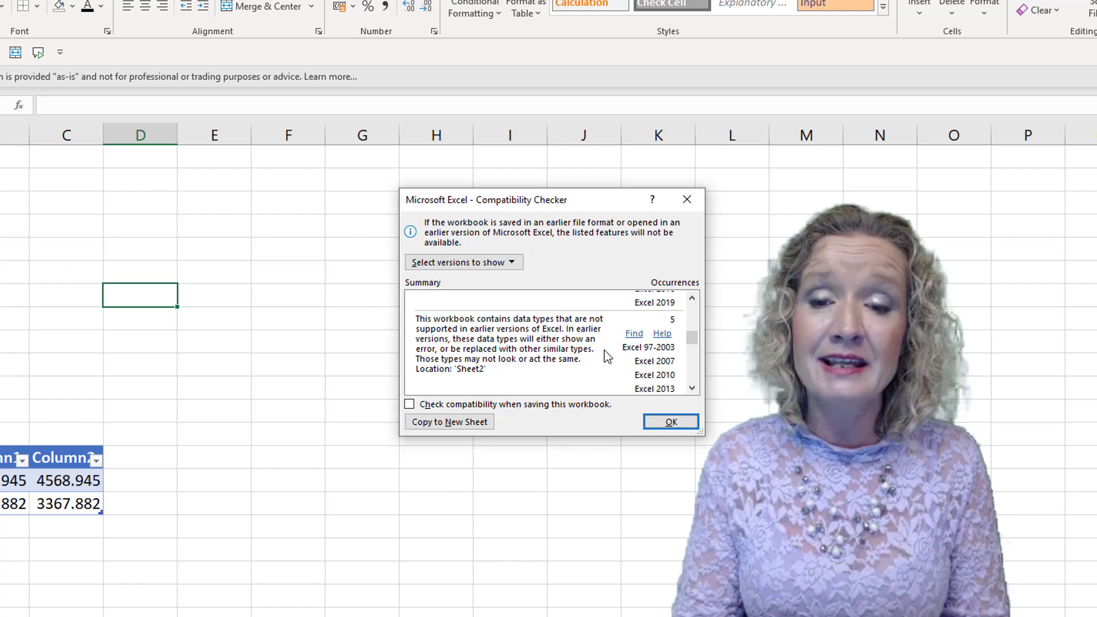
{"action": "left_click", "coordinate": [634, 334]}
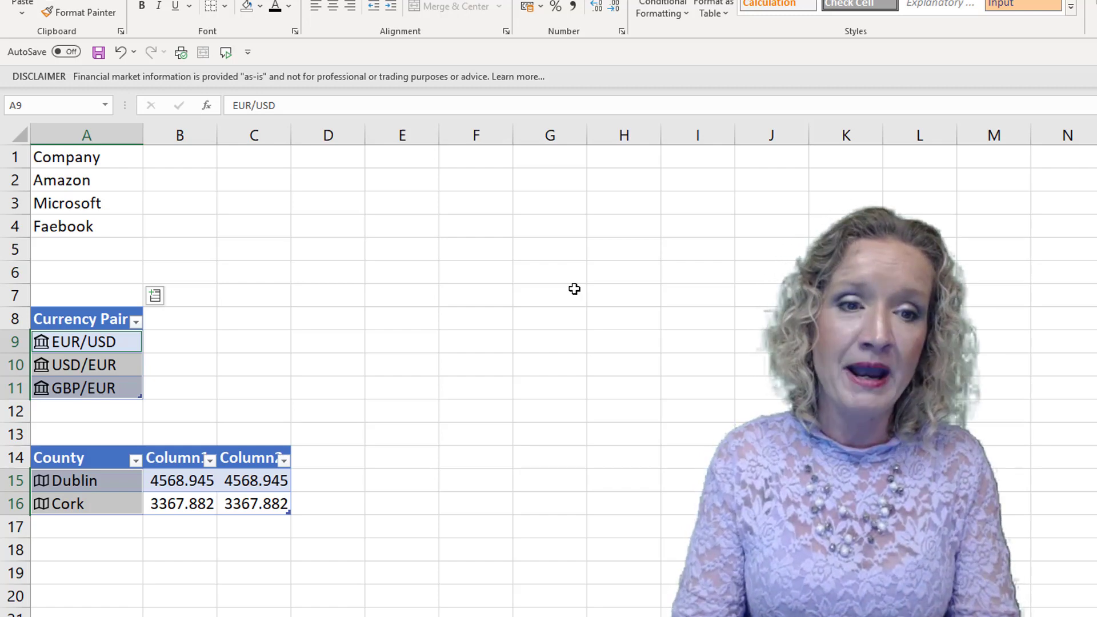
- Convert the selected data-type cells to text, leaving #FIELD! errors in Column1 and Column2
{"action": "right_click", "coordinate": [204, 356]}
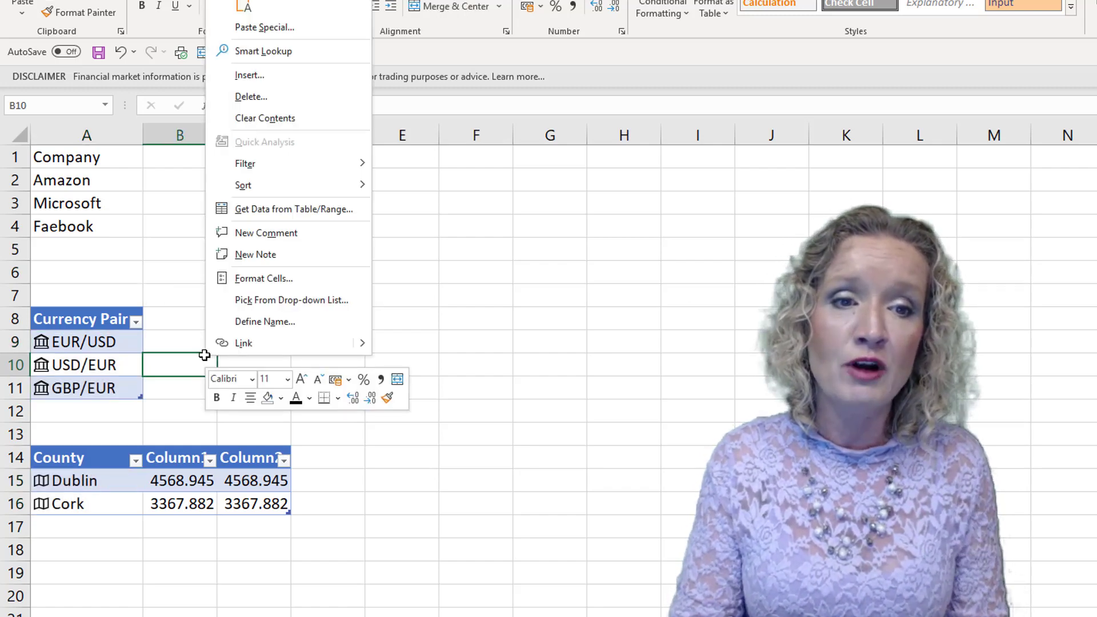
{"action": "left_click", "coordinate": [134, 337]}
{"action": "right_click", "coordinate": [134, 337]}
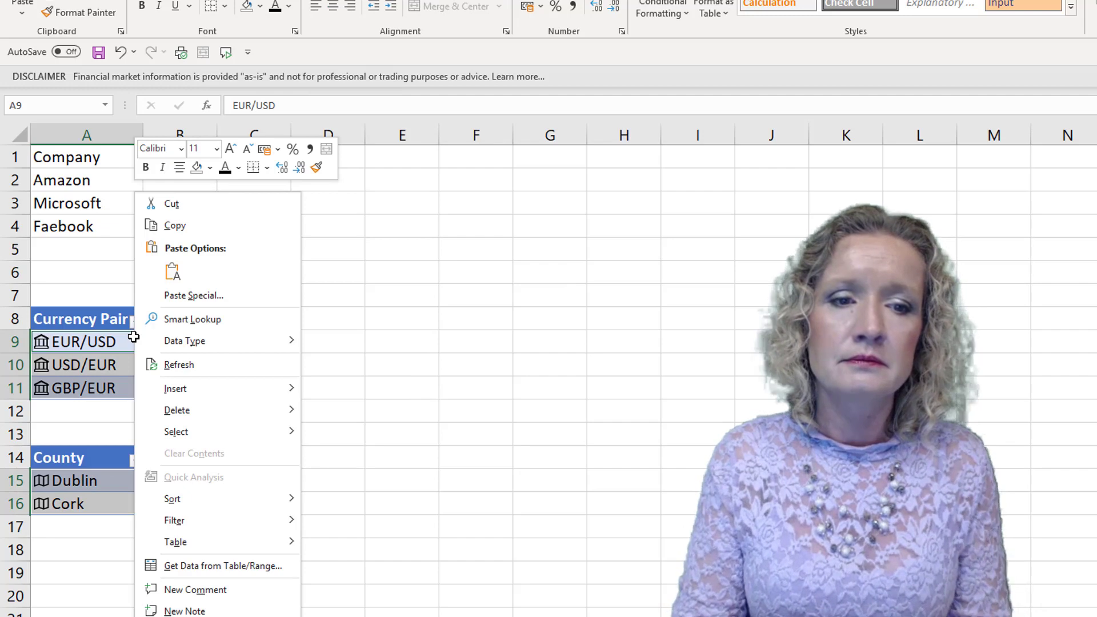
{"action": "mouse_move", "coordinate": [169, 347]}
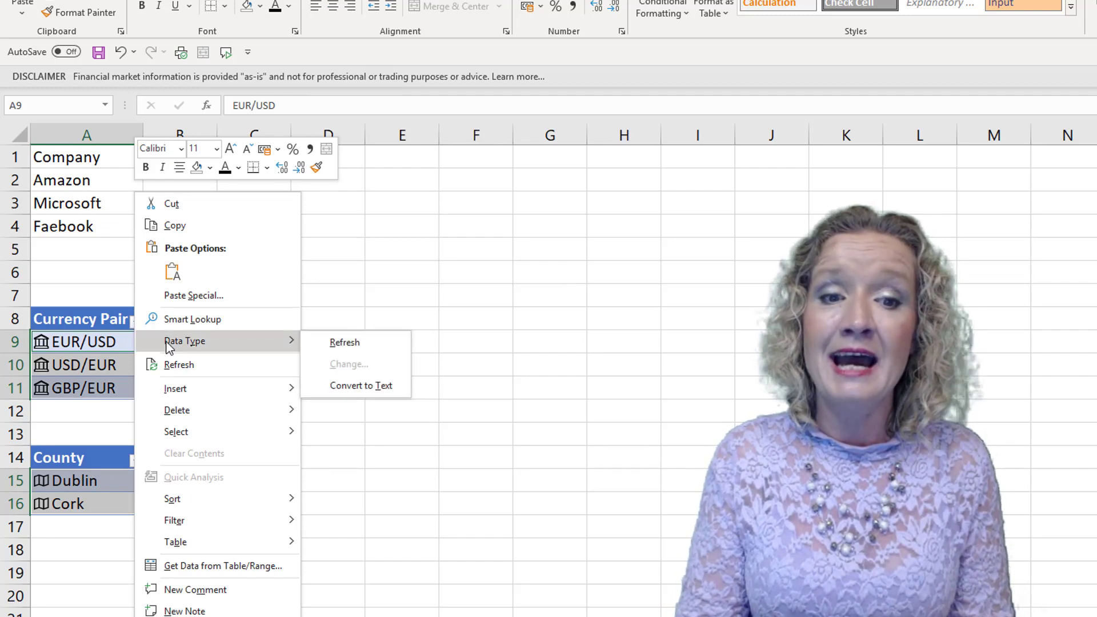
{"action": "left_click", "coordinate": [337, 388]}
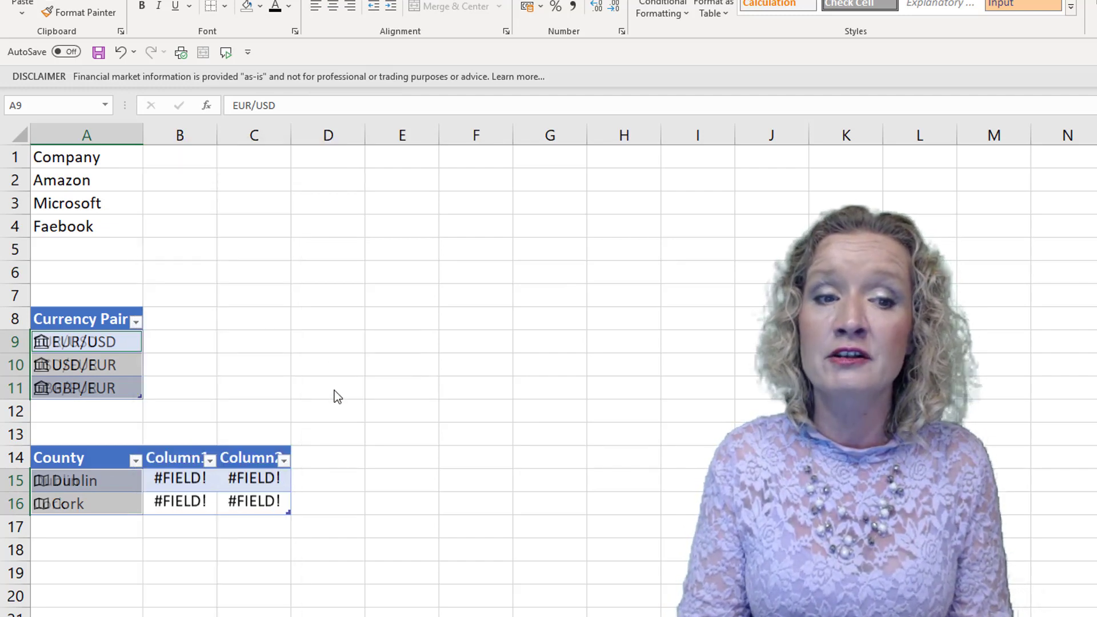